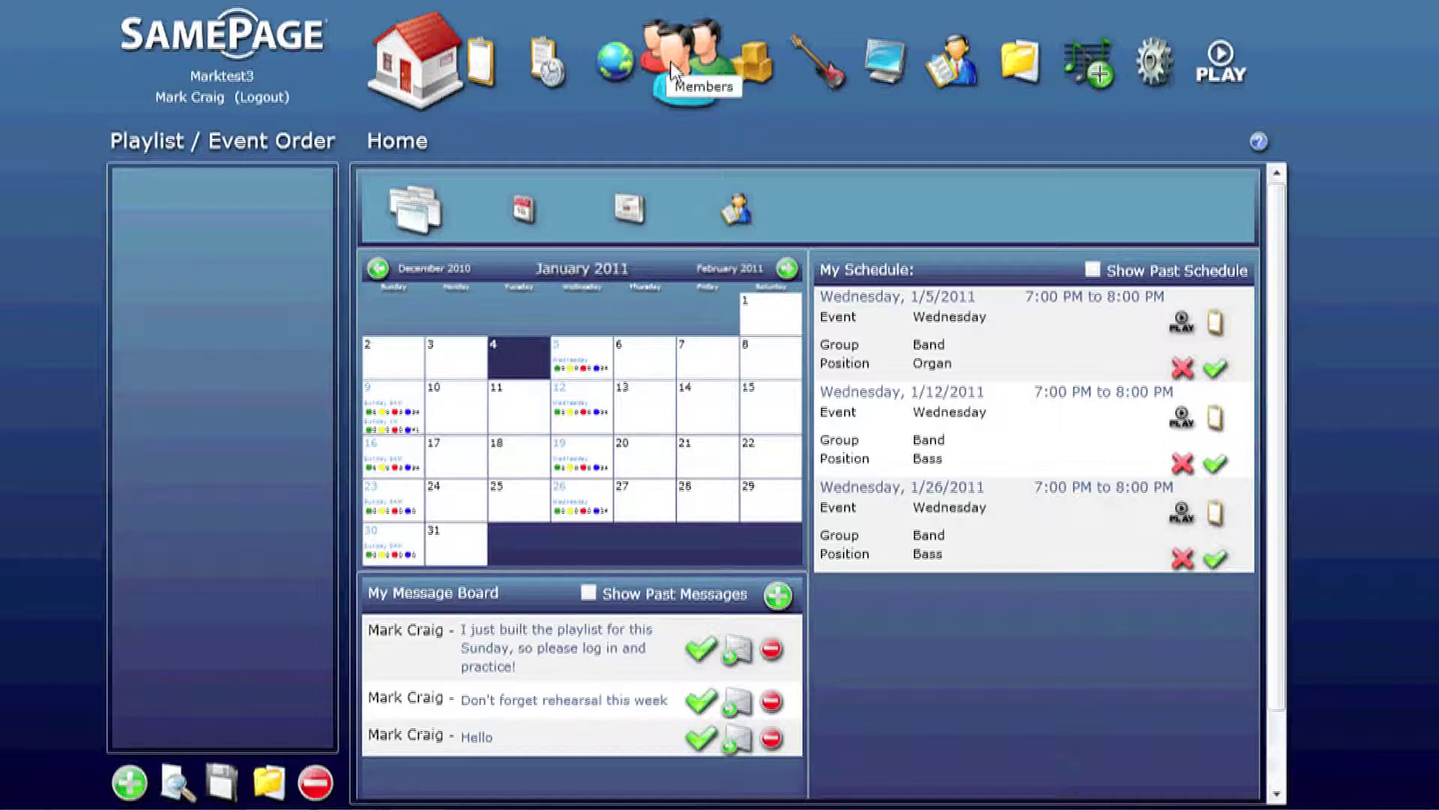
- Browse the Members list and a member's profile, then view your own profile
left_click(672, 71)
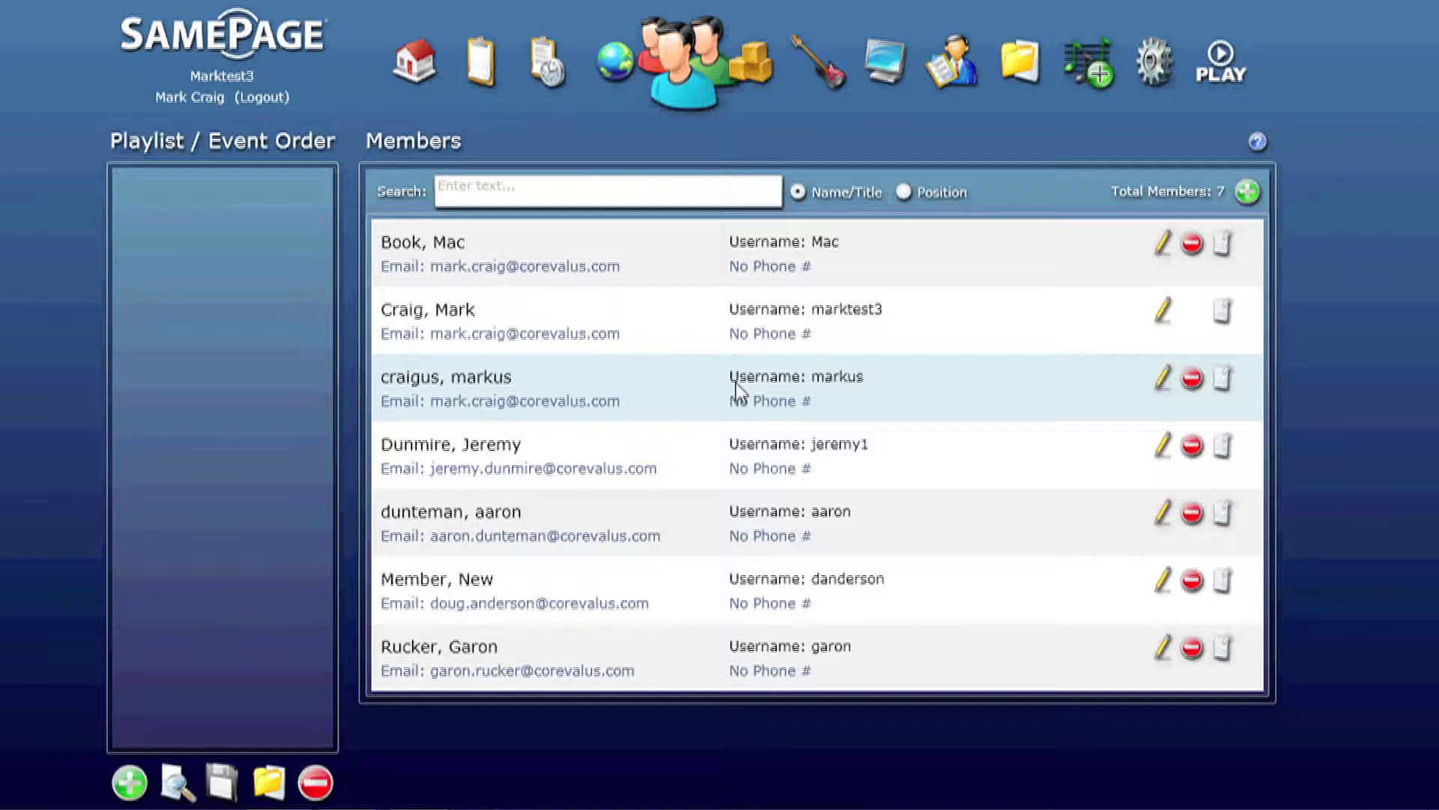
left_click(579, 322)
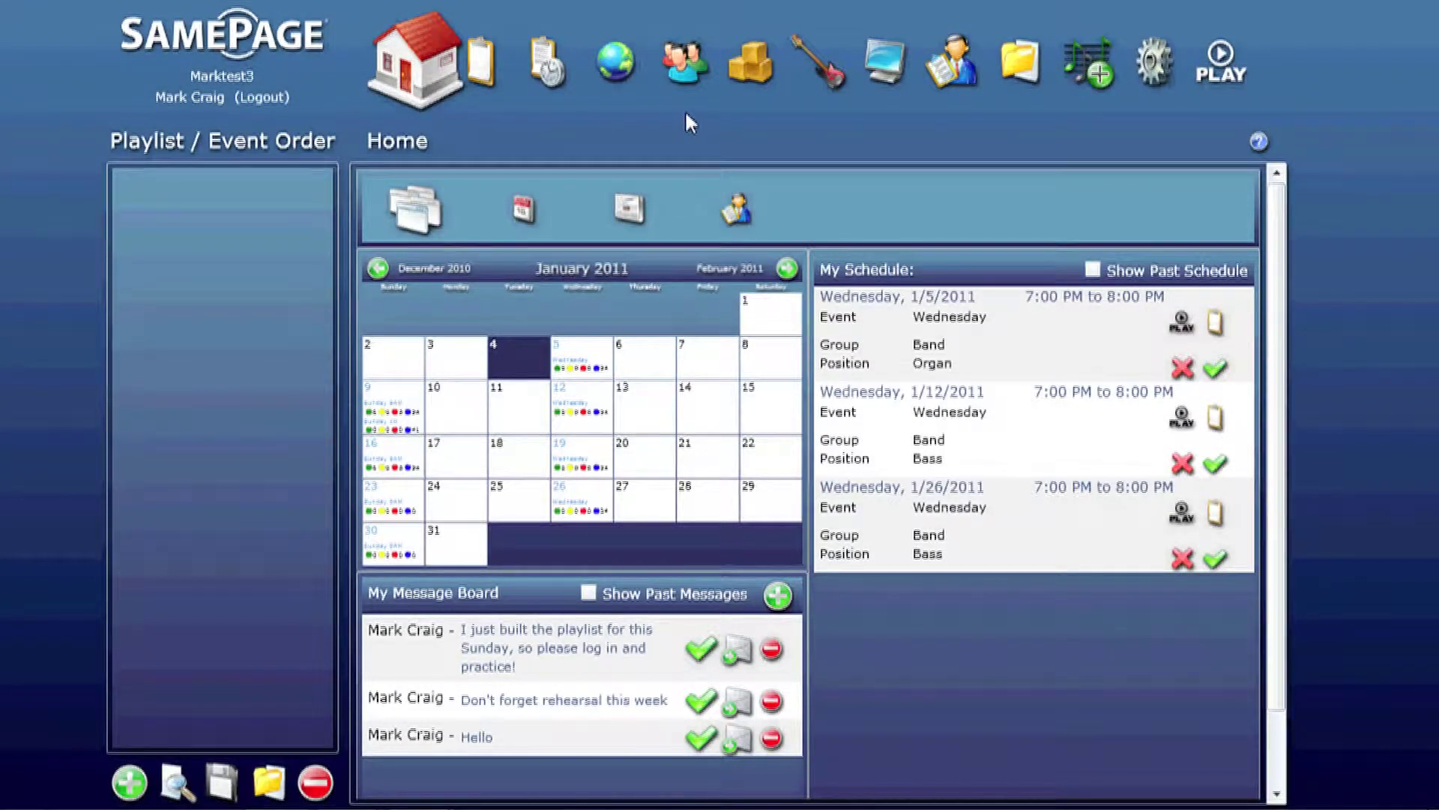
left_click(193, 97)
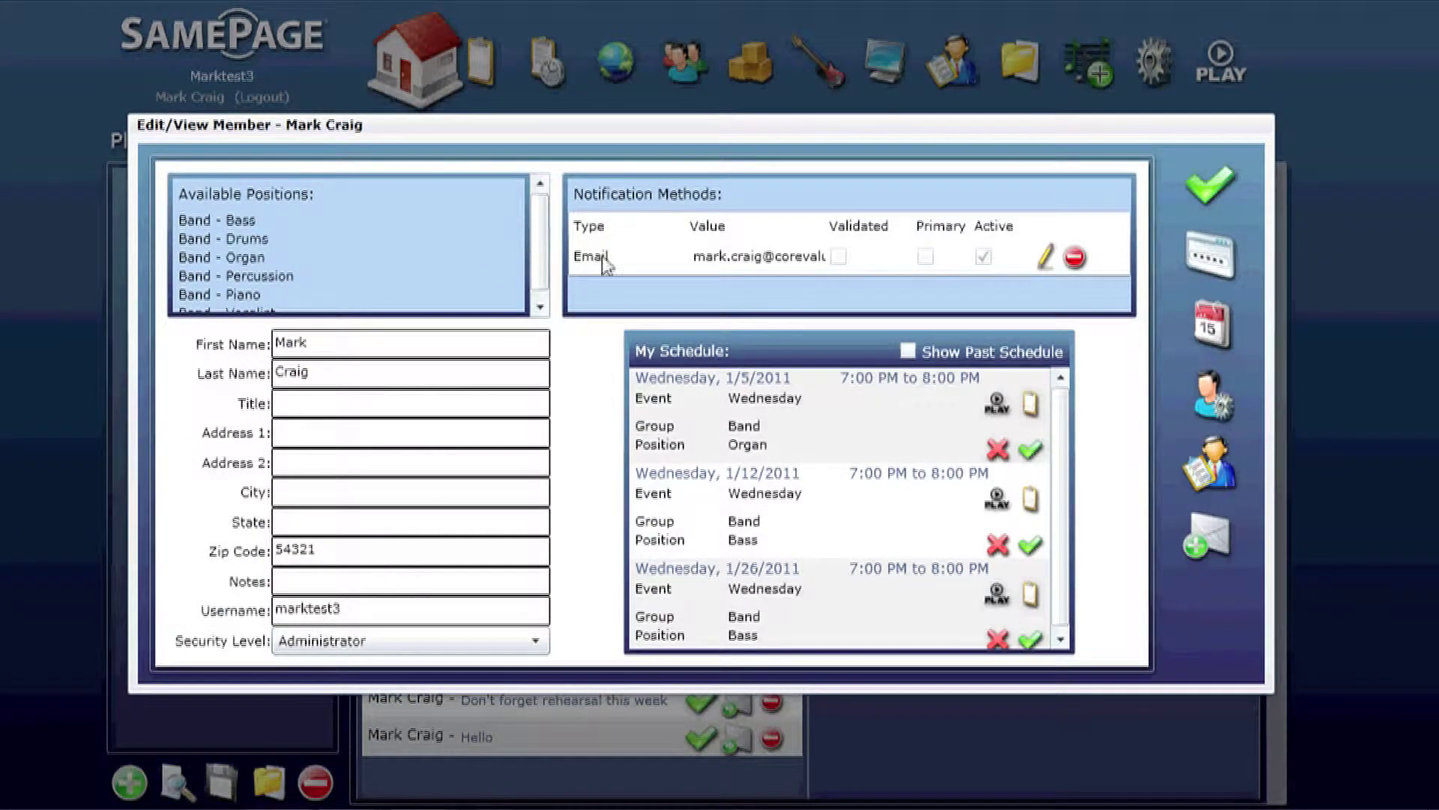
- Return to the Members list and open your own profile for editing
left_click(647, 105)
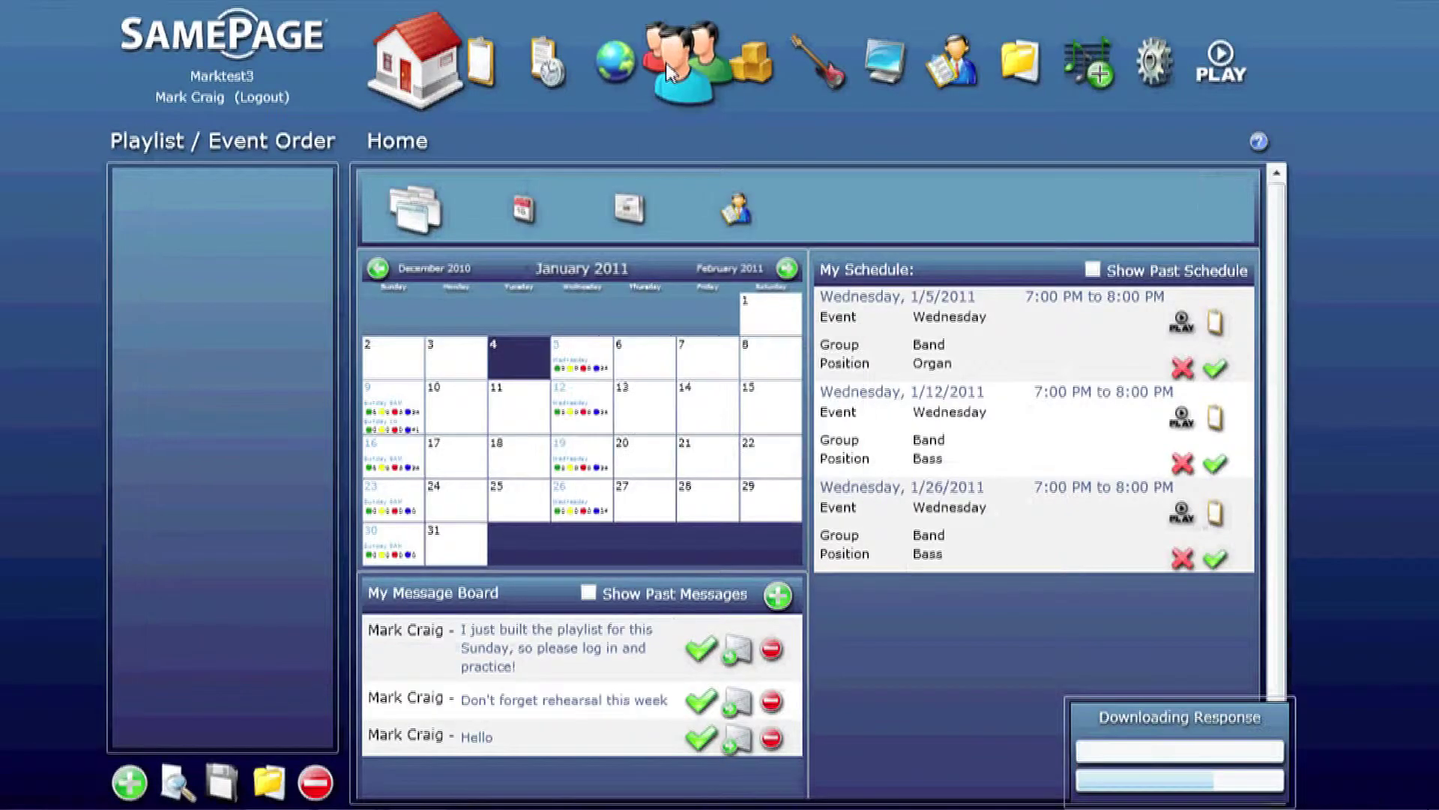
left_click(666, 63)
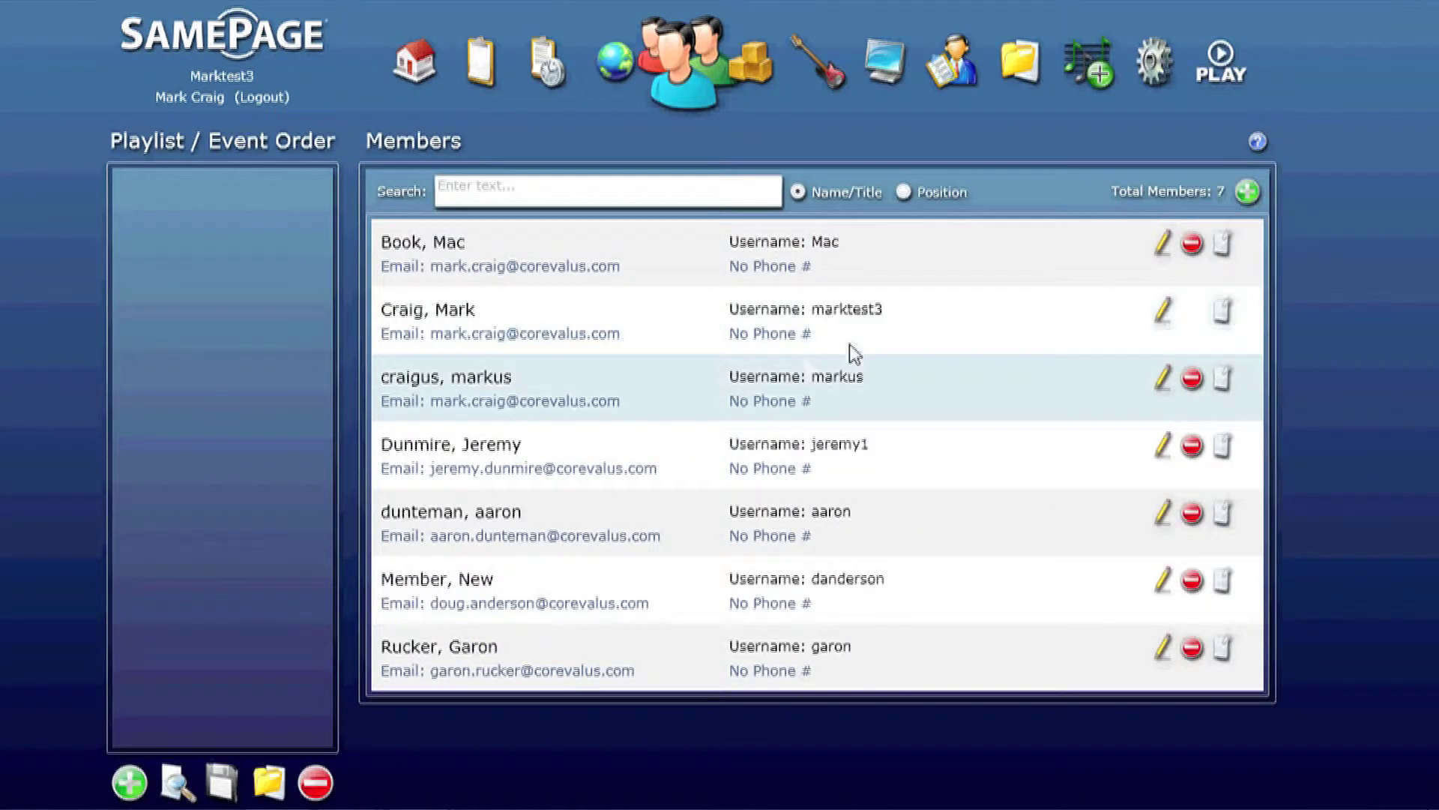
left_click(1164, 311)
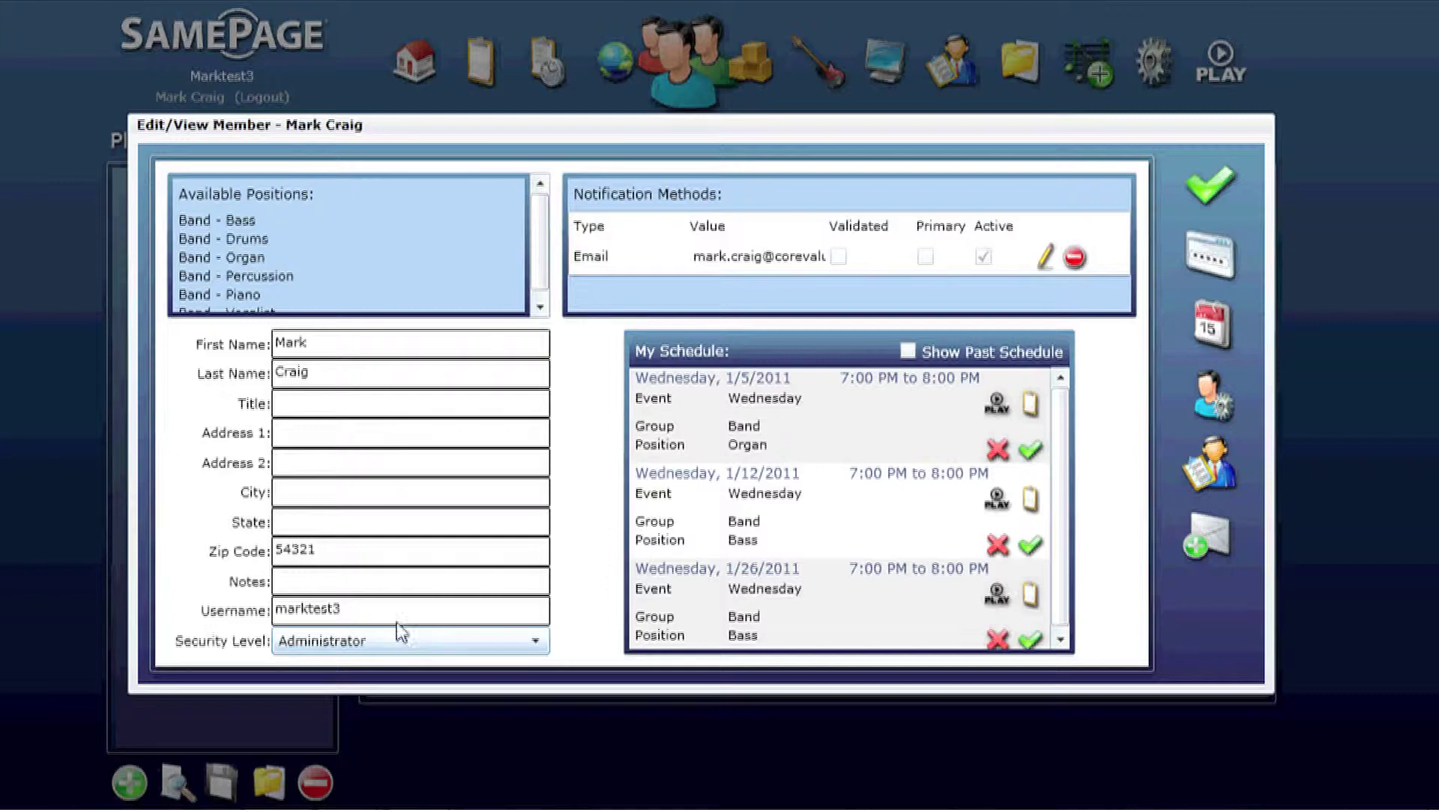
- Check the Security Level choices and keep Administrator selected
left_click(389, 646)
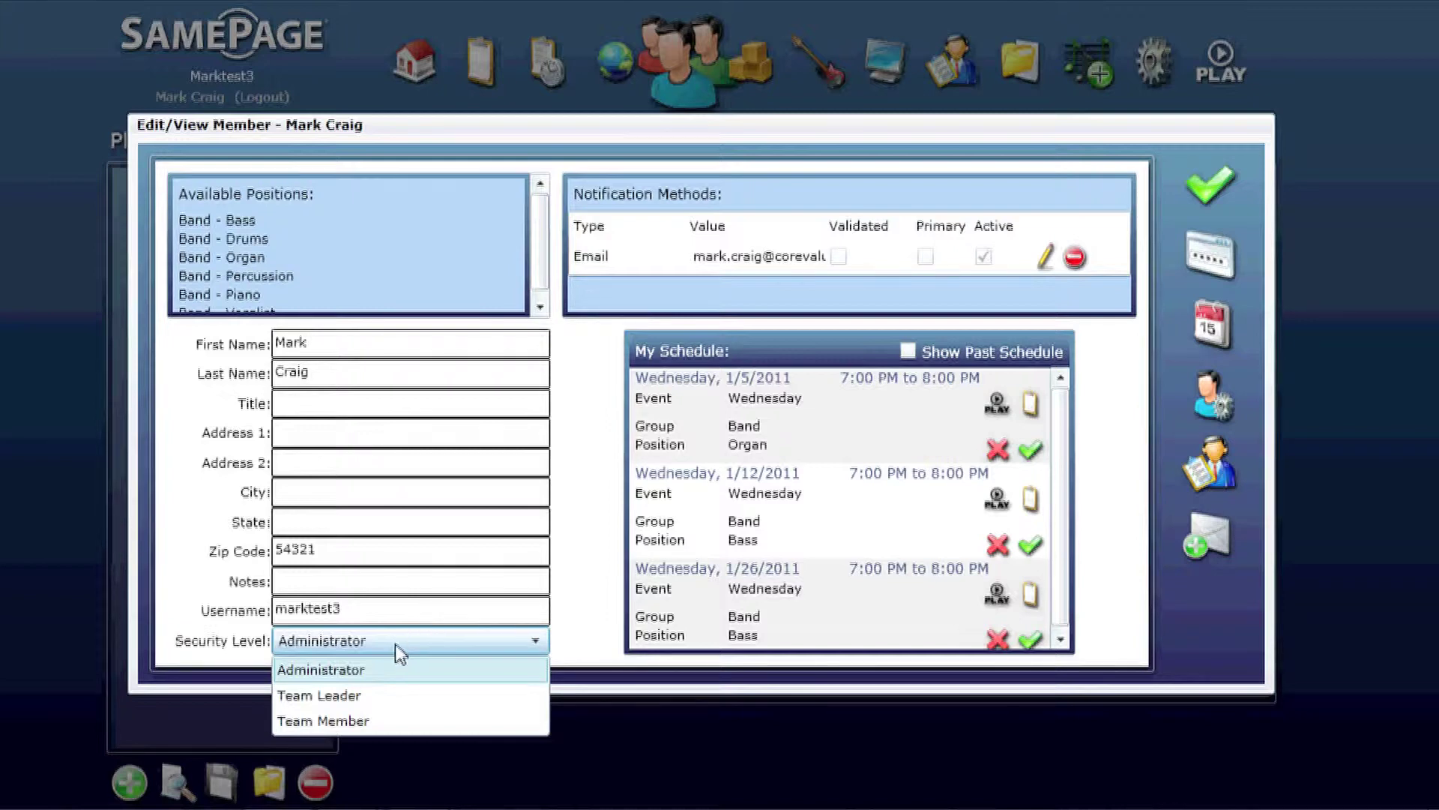
left_click(395, 644)
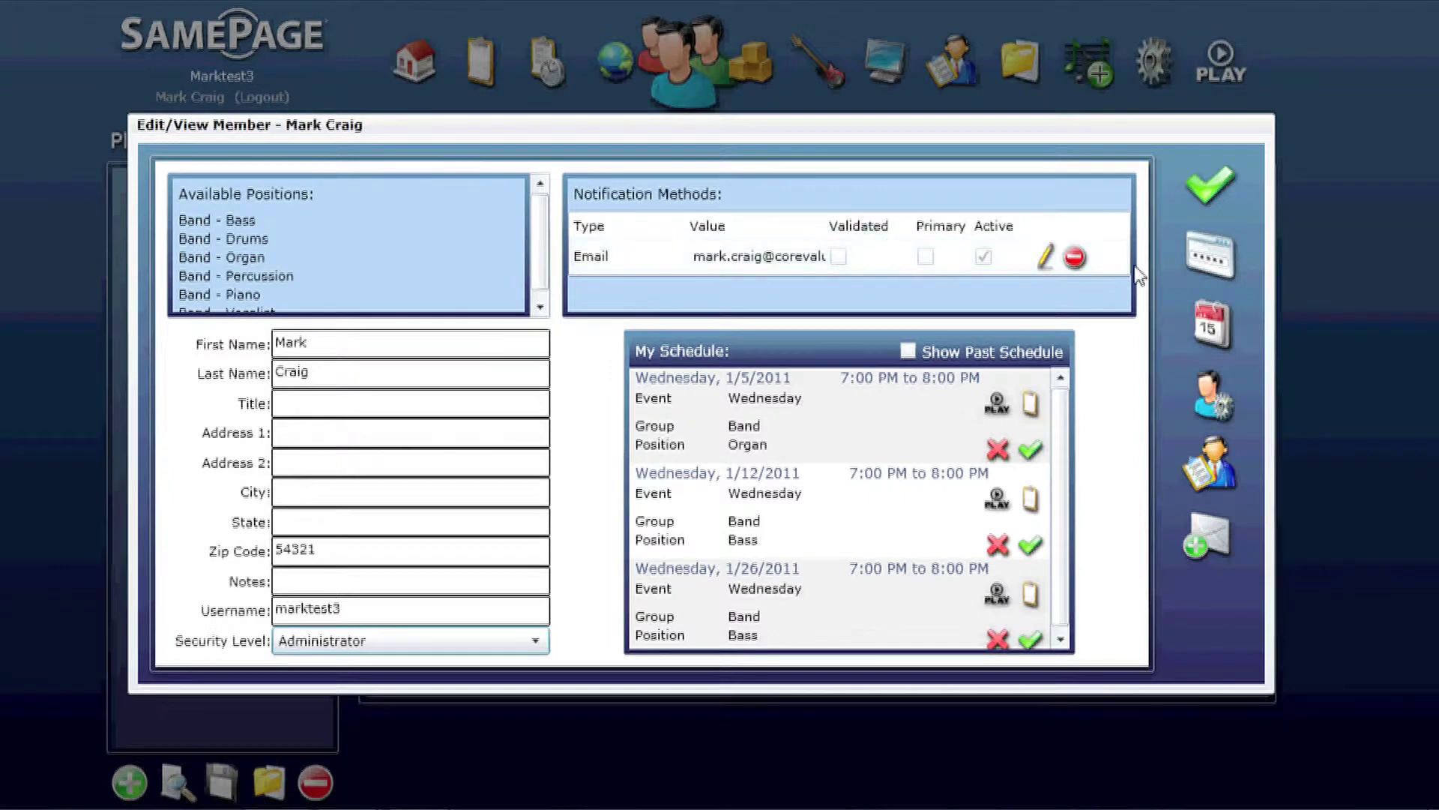
- Open the member's Set Availability settings showing the 10/18/2010 Unavailable entry
left_click(1204, 327)
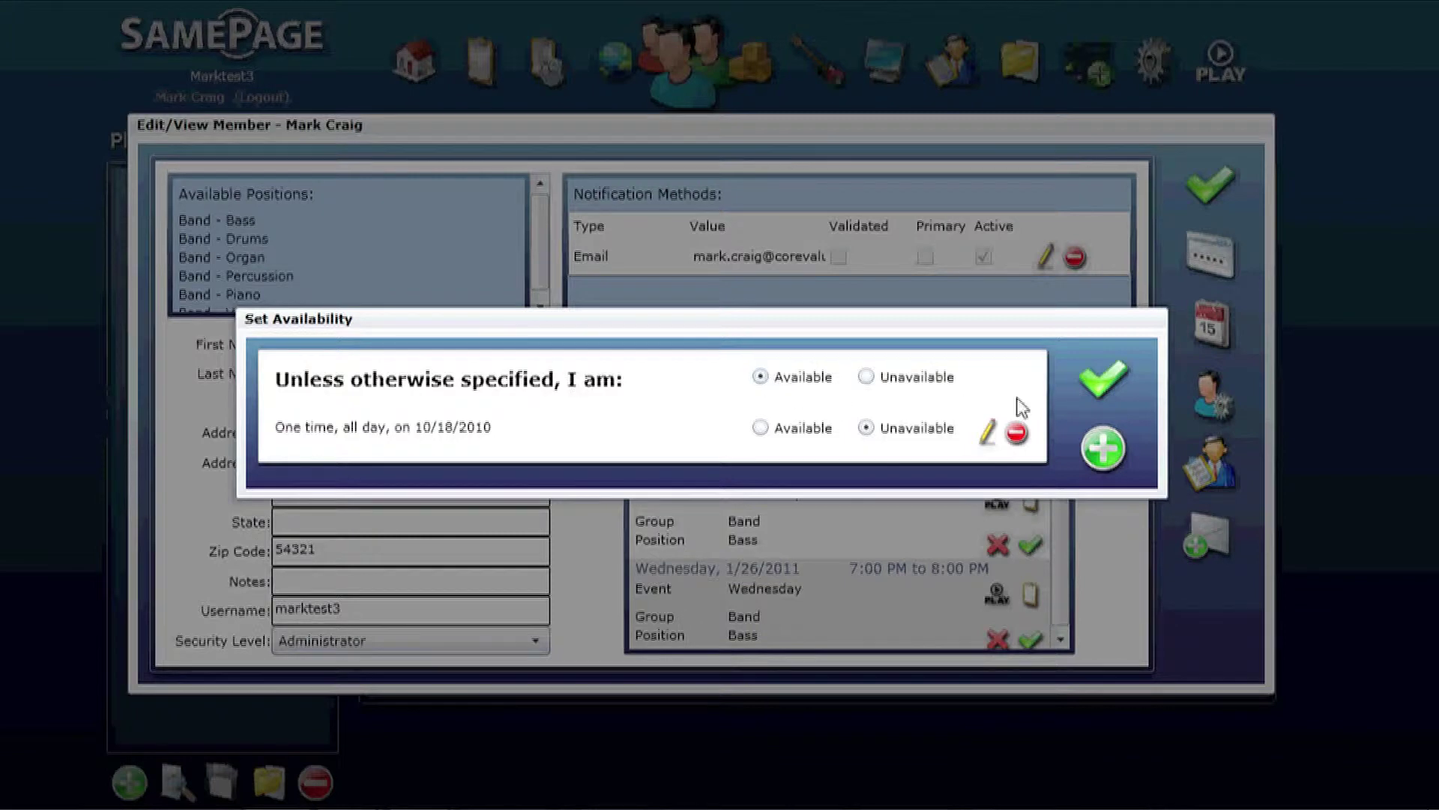
left_click(1102, 451)
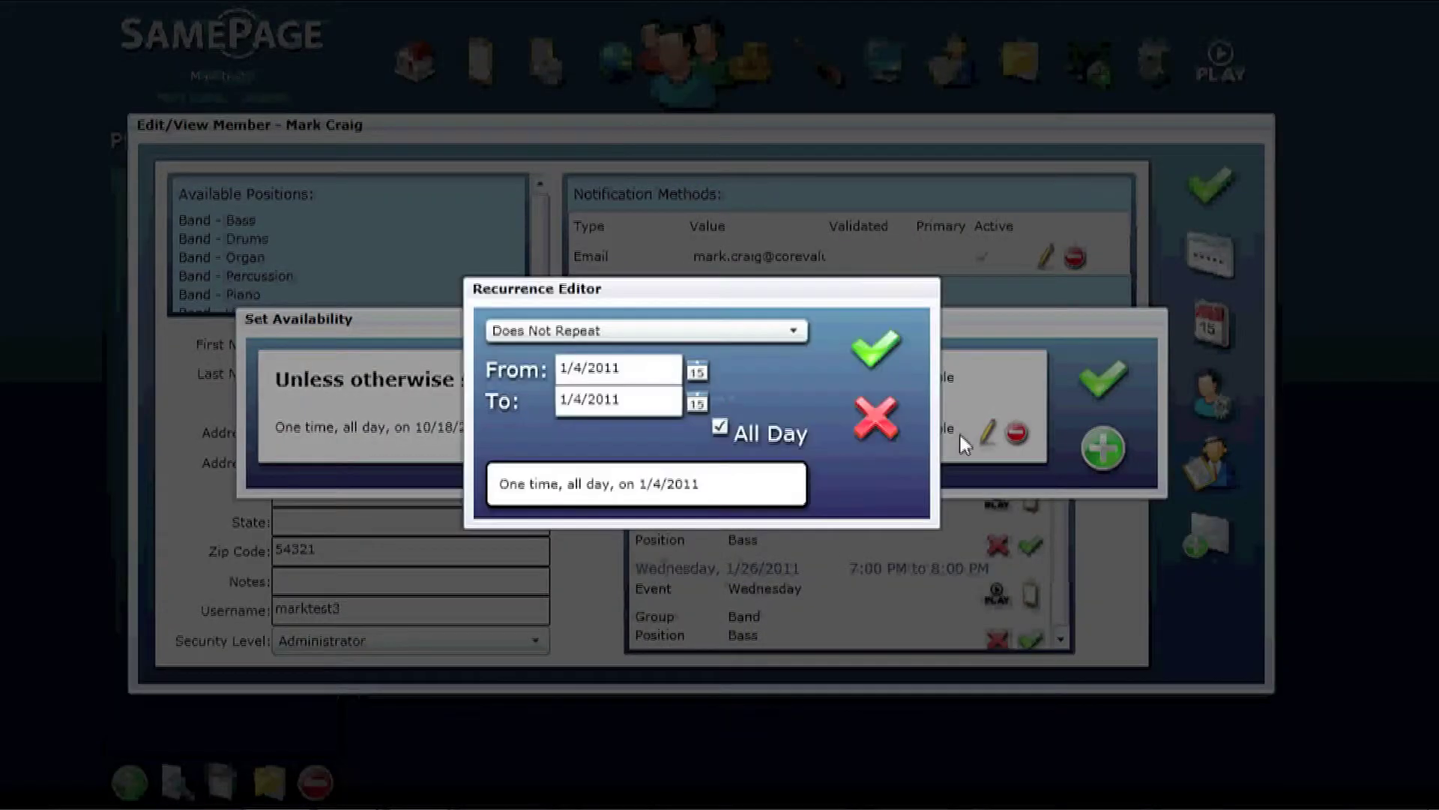
left_click(636, 343)
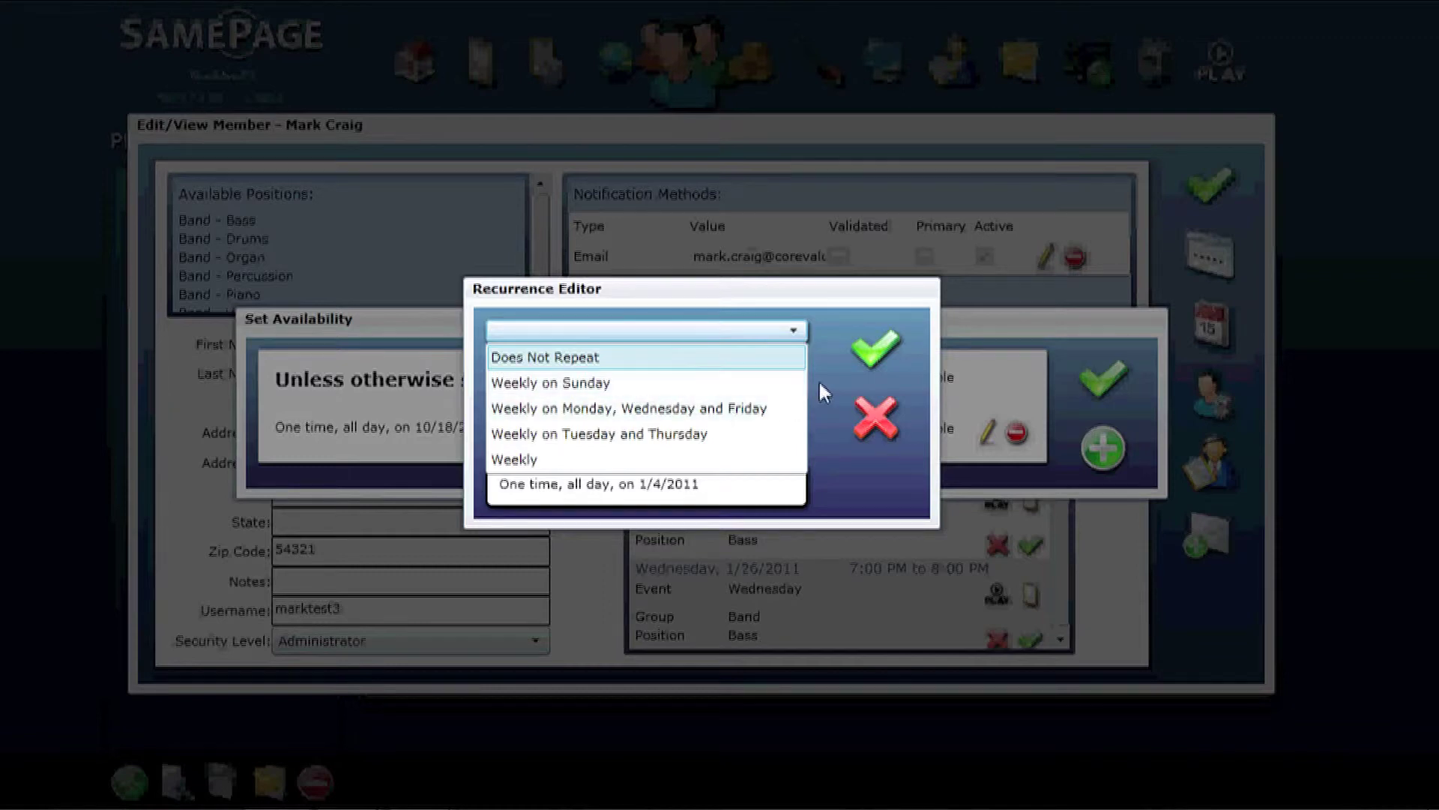
key("Return")
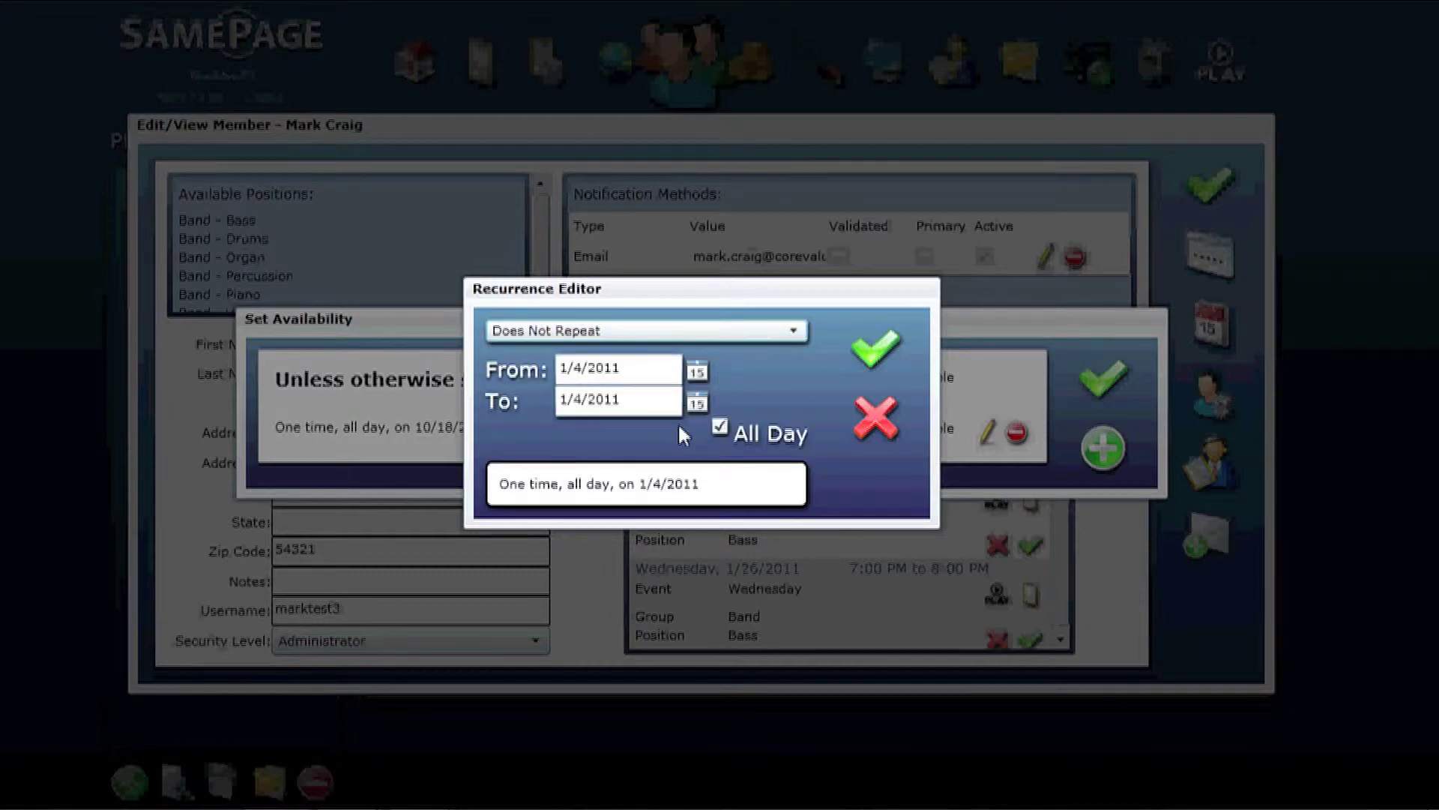
left_click(897, 411)
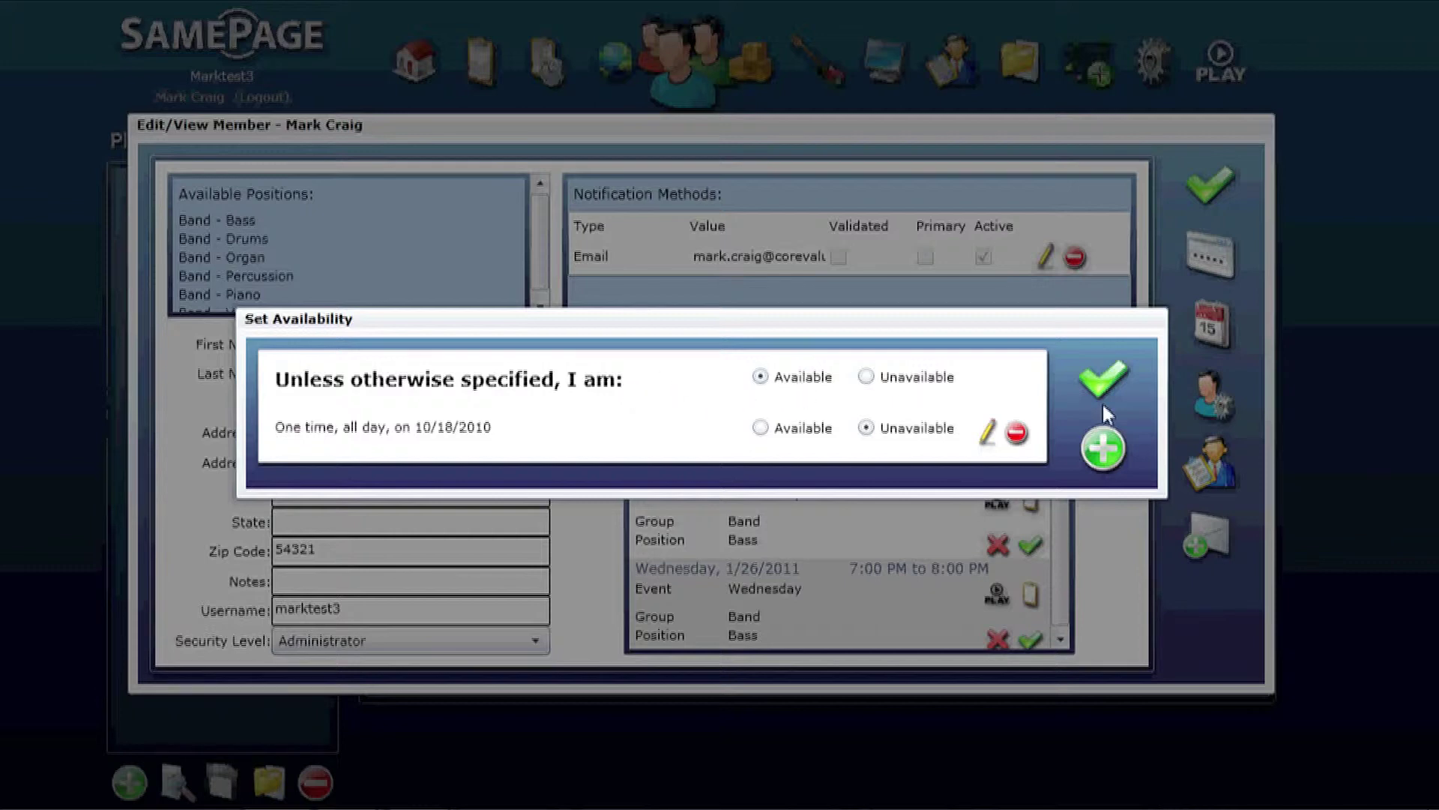
left_click(1117, 383)
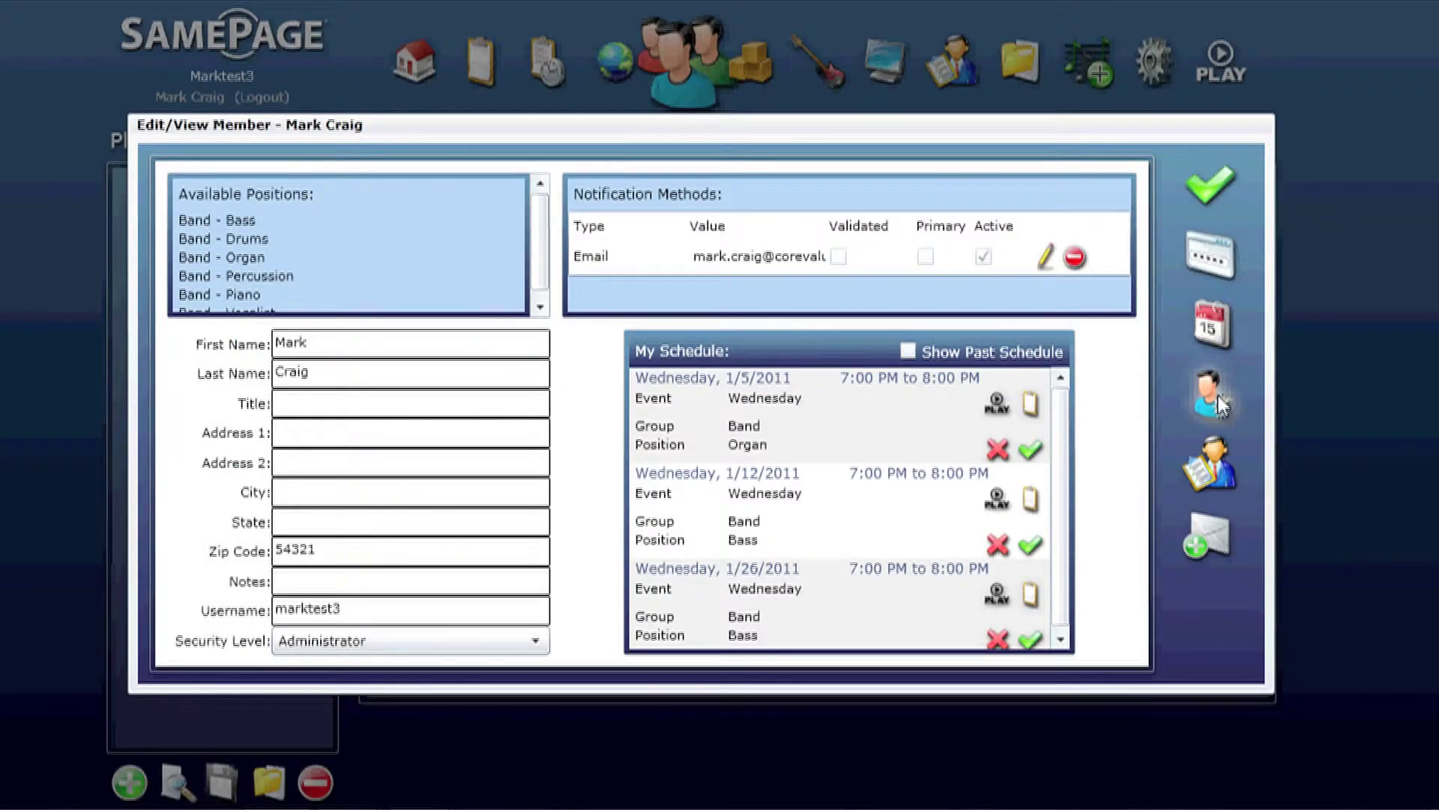
- Enable Show menu labels in the member's Advanced Options and confirm
left_click(1218, 398)
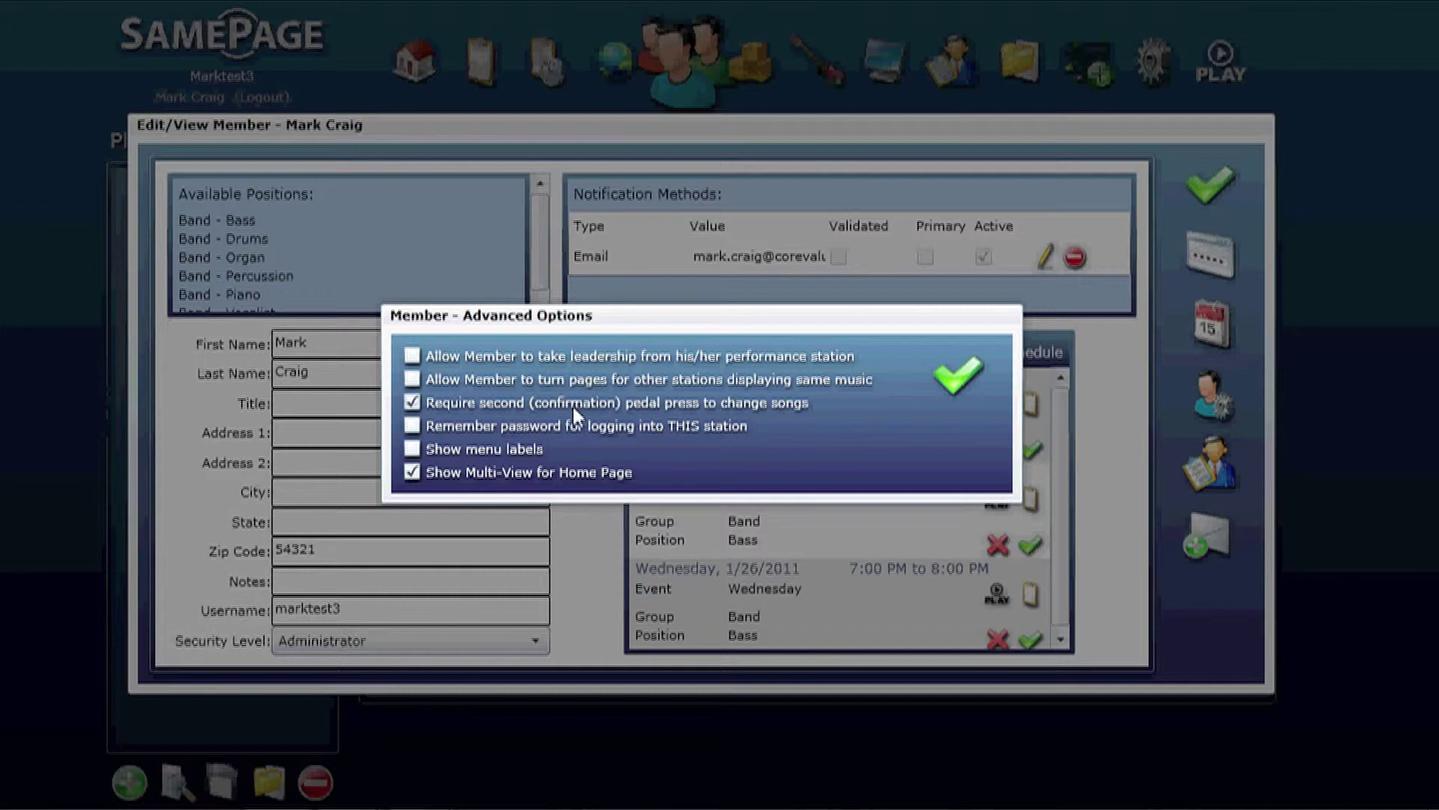
left_click(412, 452)
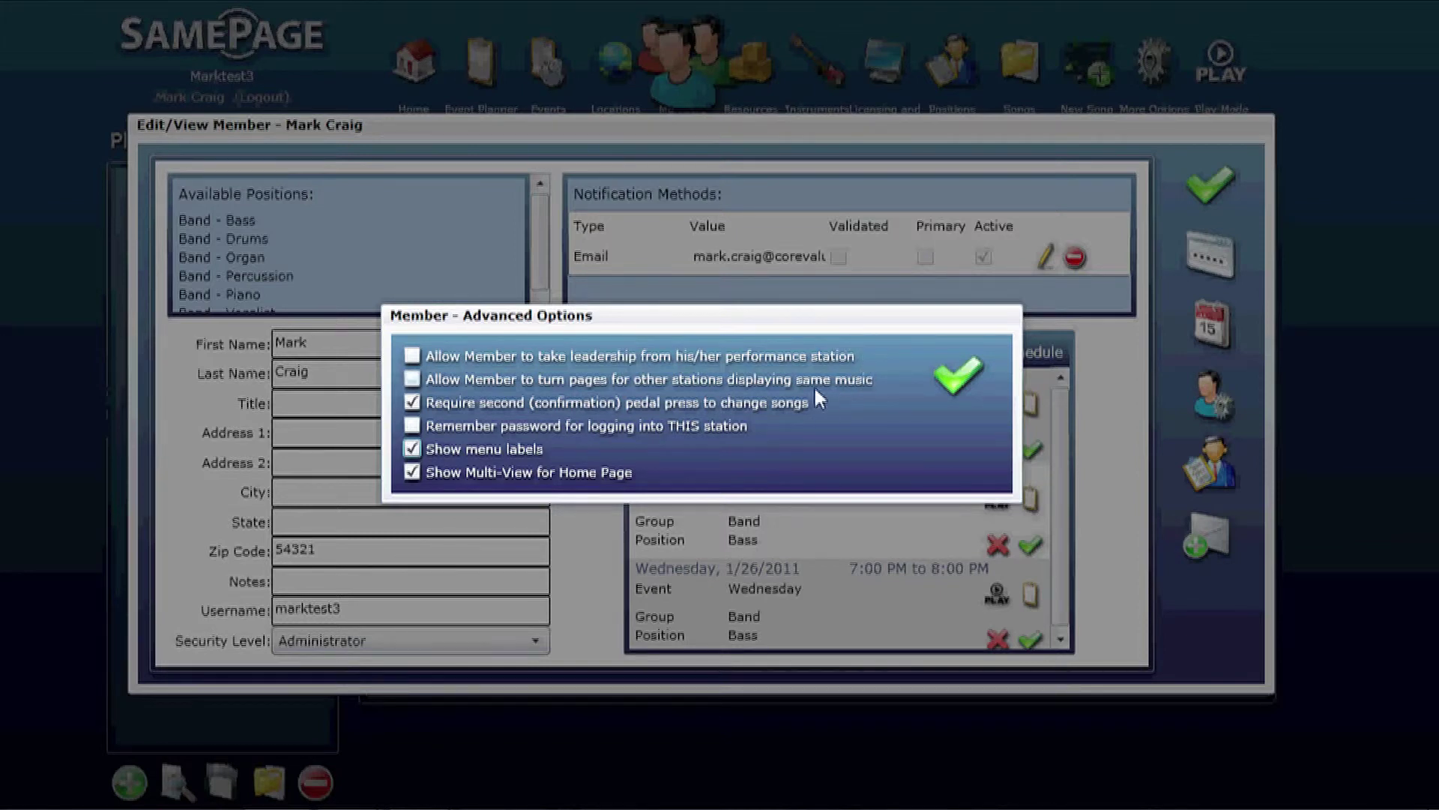
left_click(956, 384)
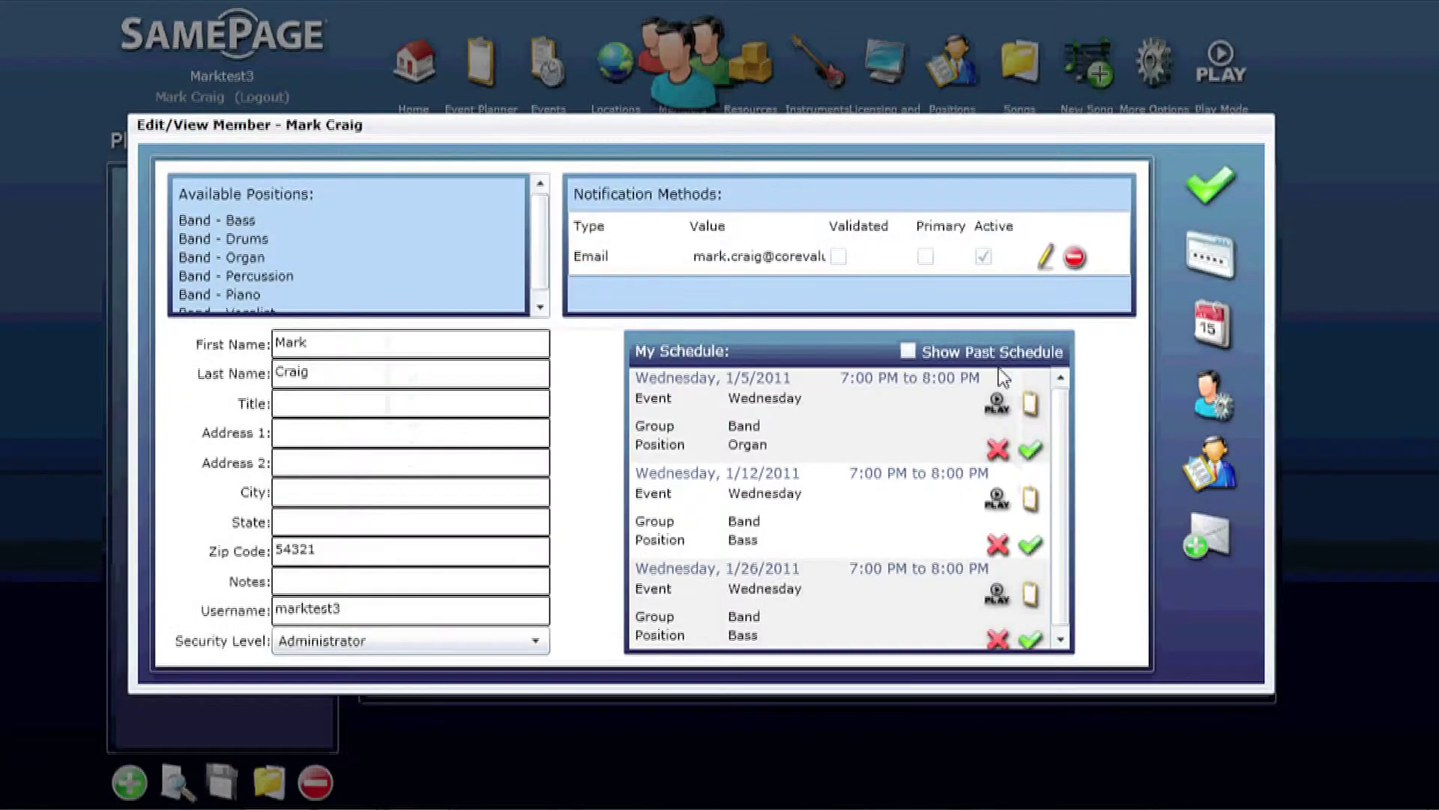
left_click(1219, 472)
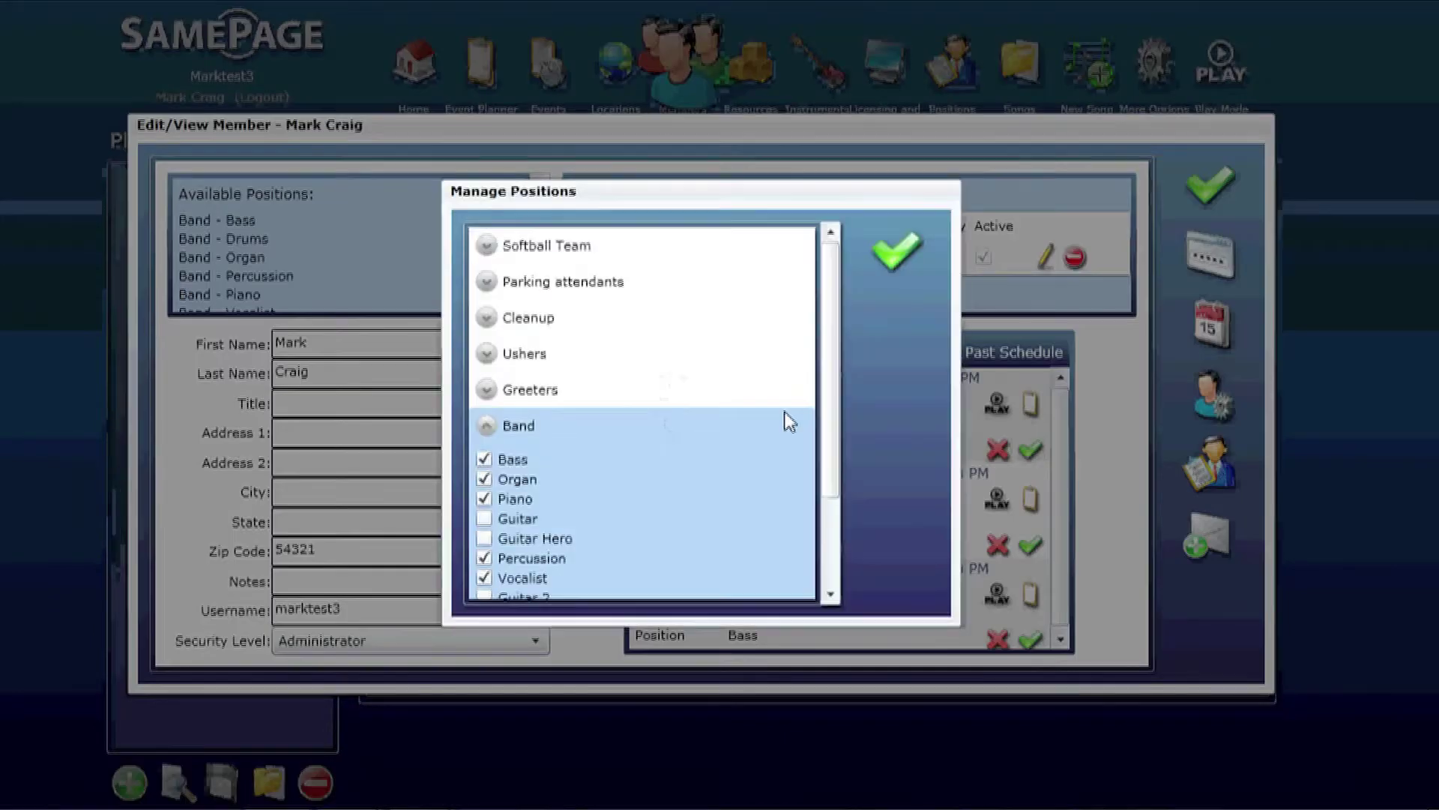
- Assign the Band Guitar position to the member and accept the position changes
scroll(600, 457, "down", 3)
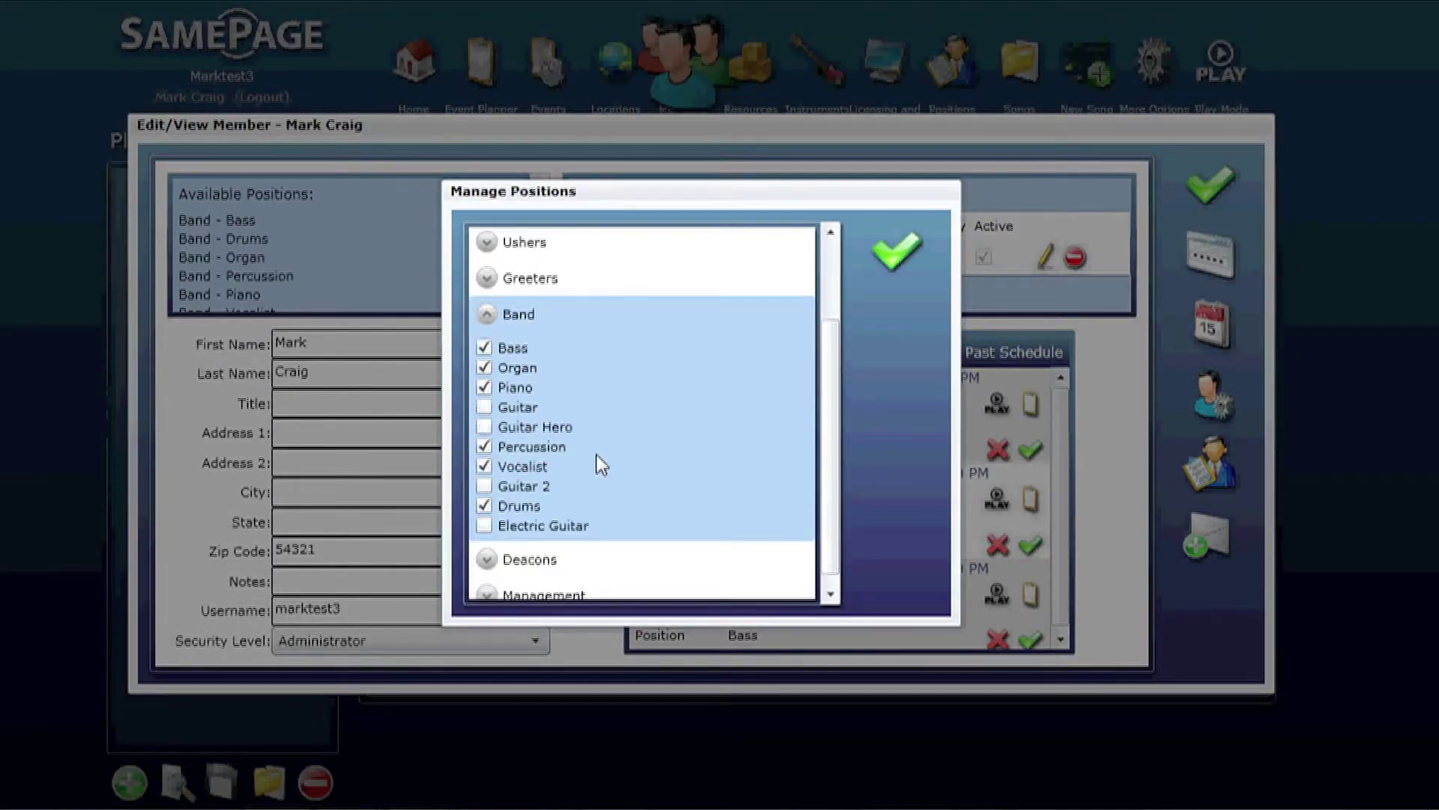
left_click(485, 409)
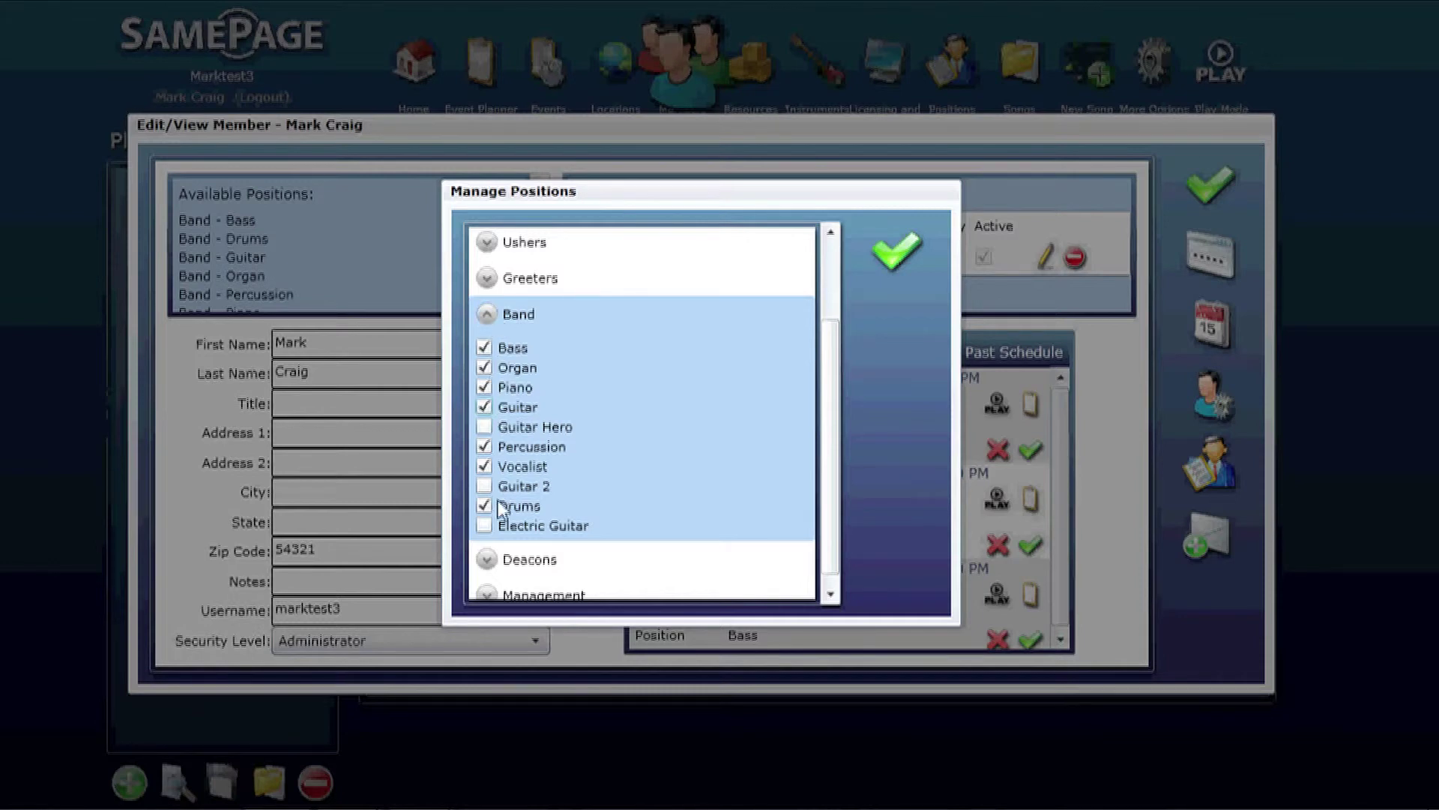
left_click(487, 314)
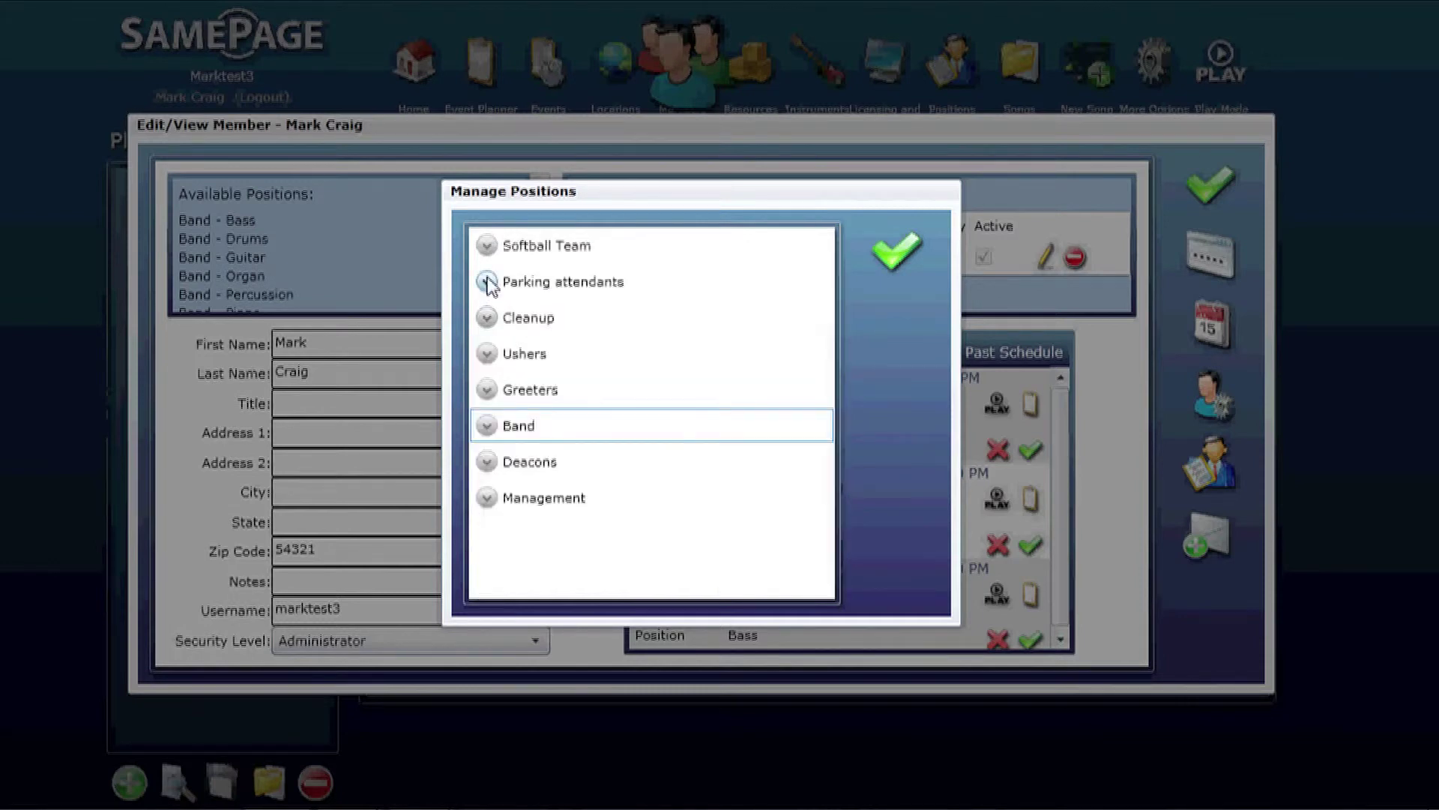
left_click(897, 245)
scroll(552, 239, "down", 1)
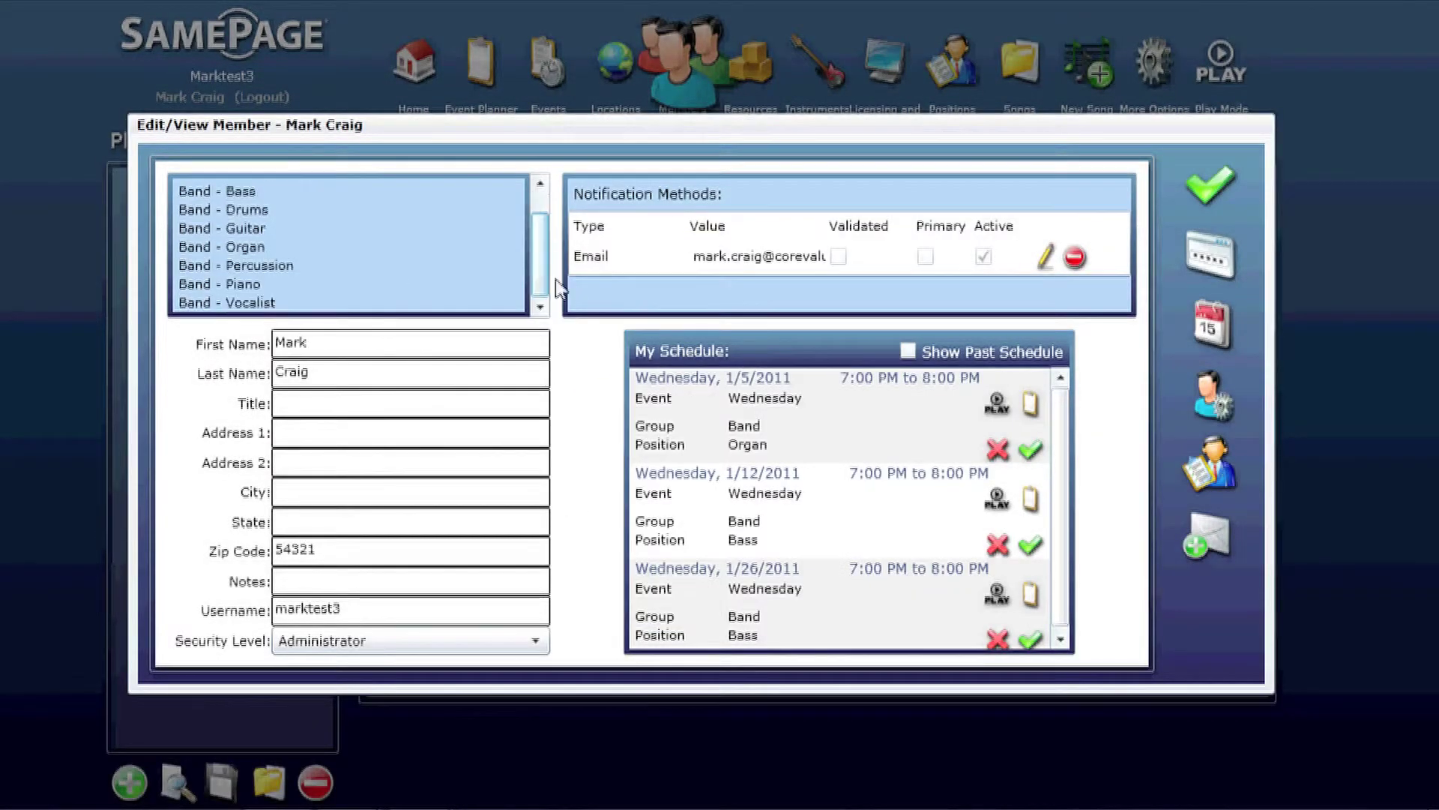
scroll(554, 259, "up", 1)
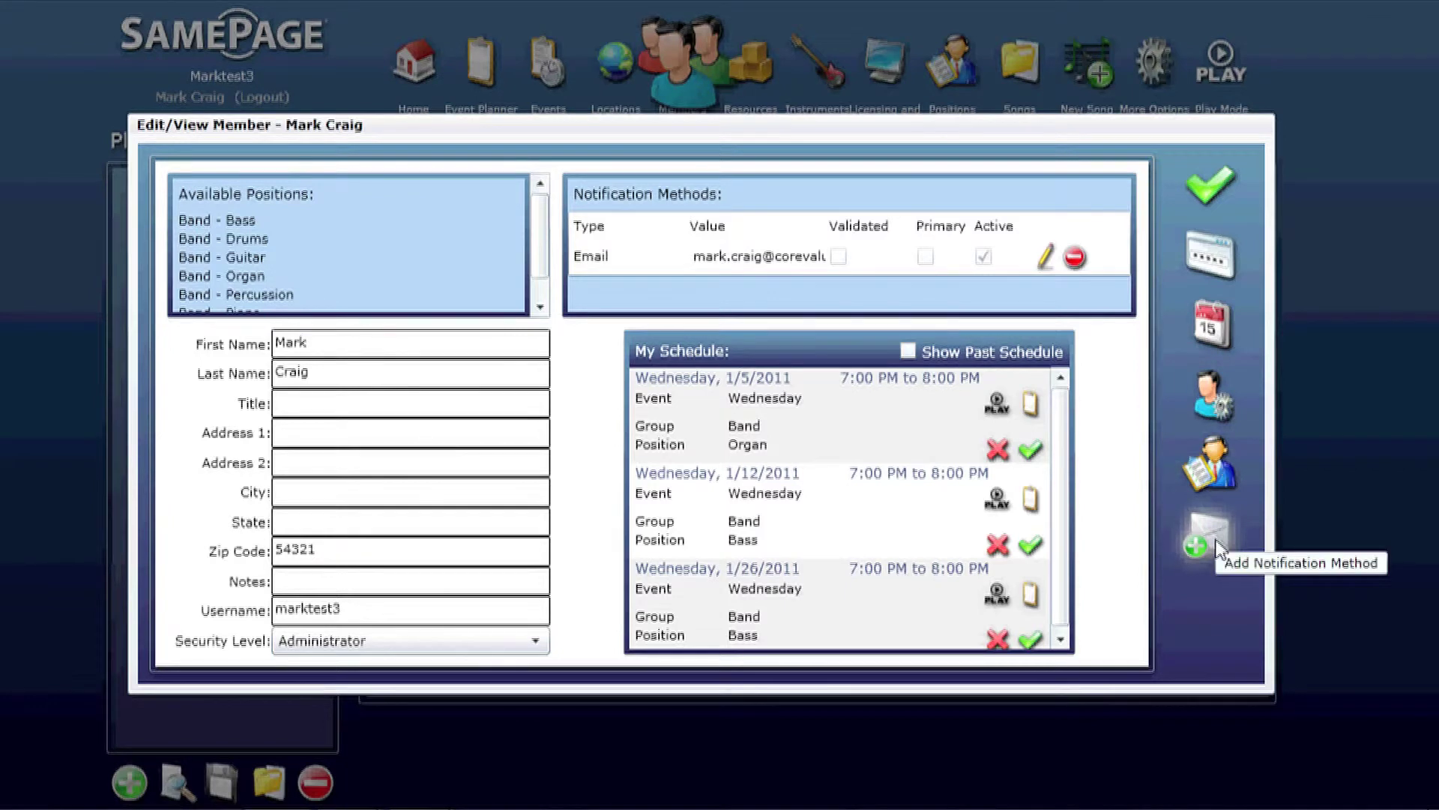
left_click(1217, 550)
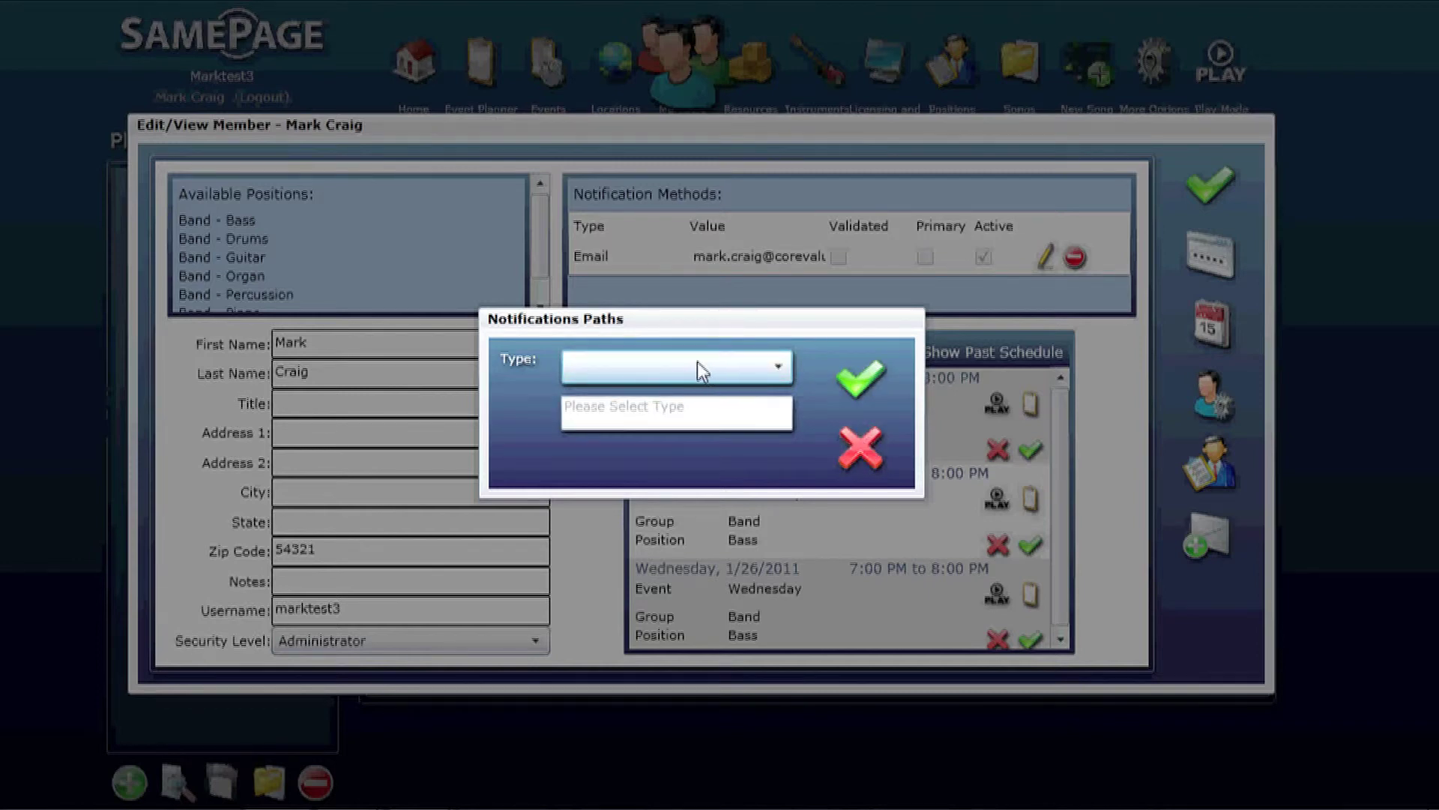
left_click(743, 375)
left_click(603, 409)
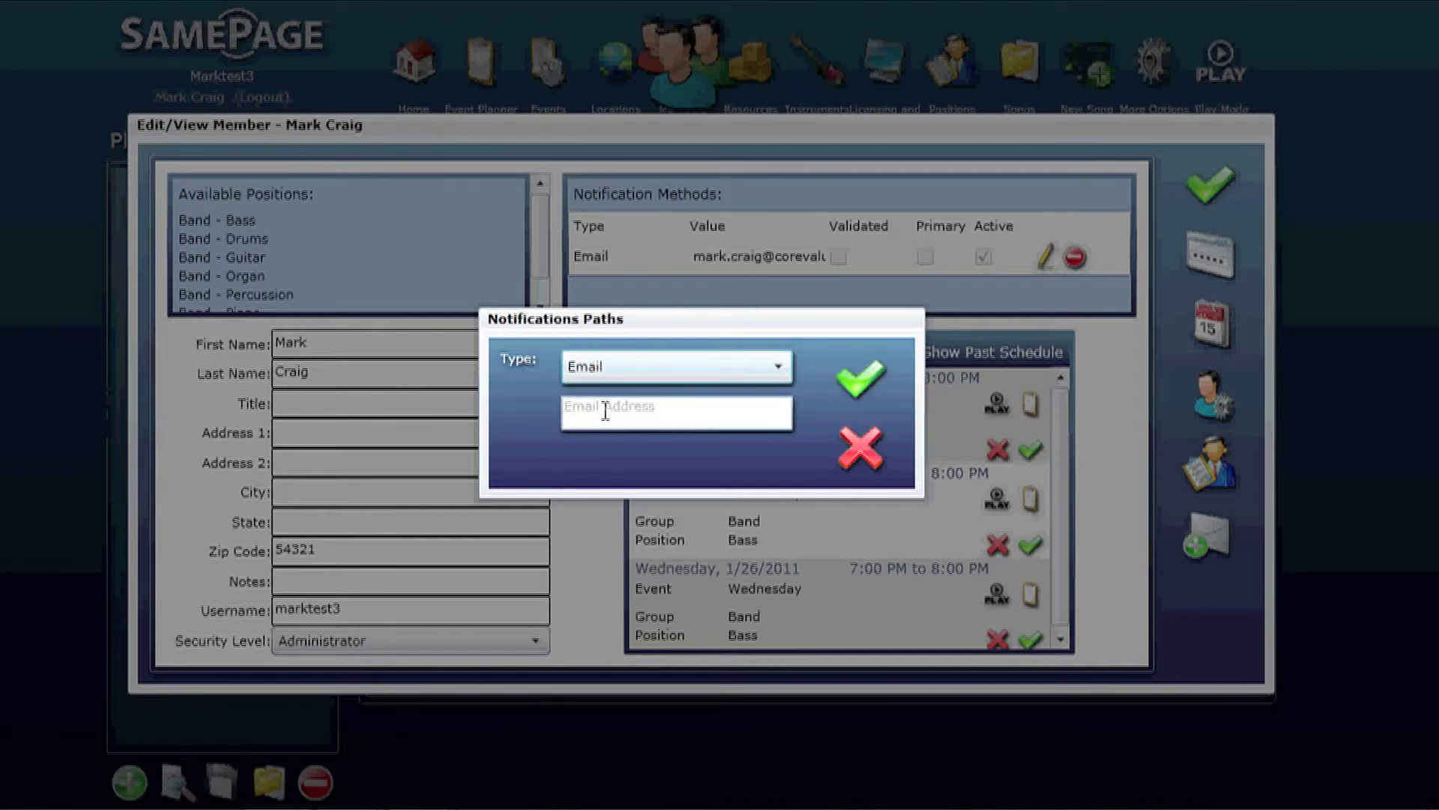
left_click(866, 444)
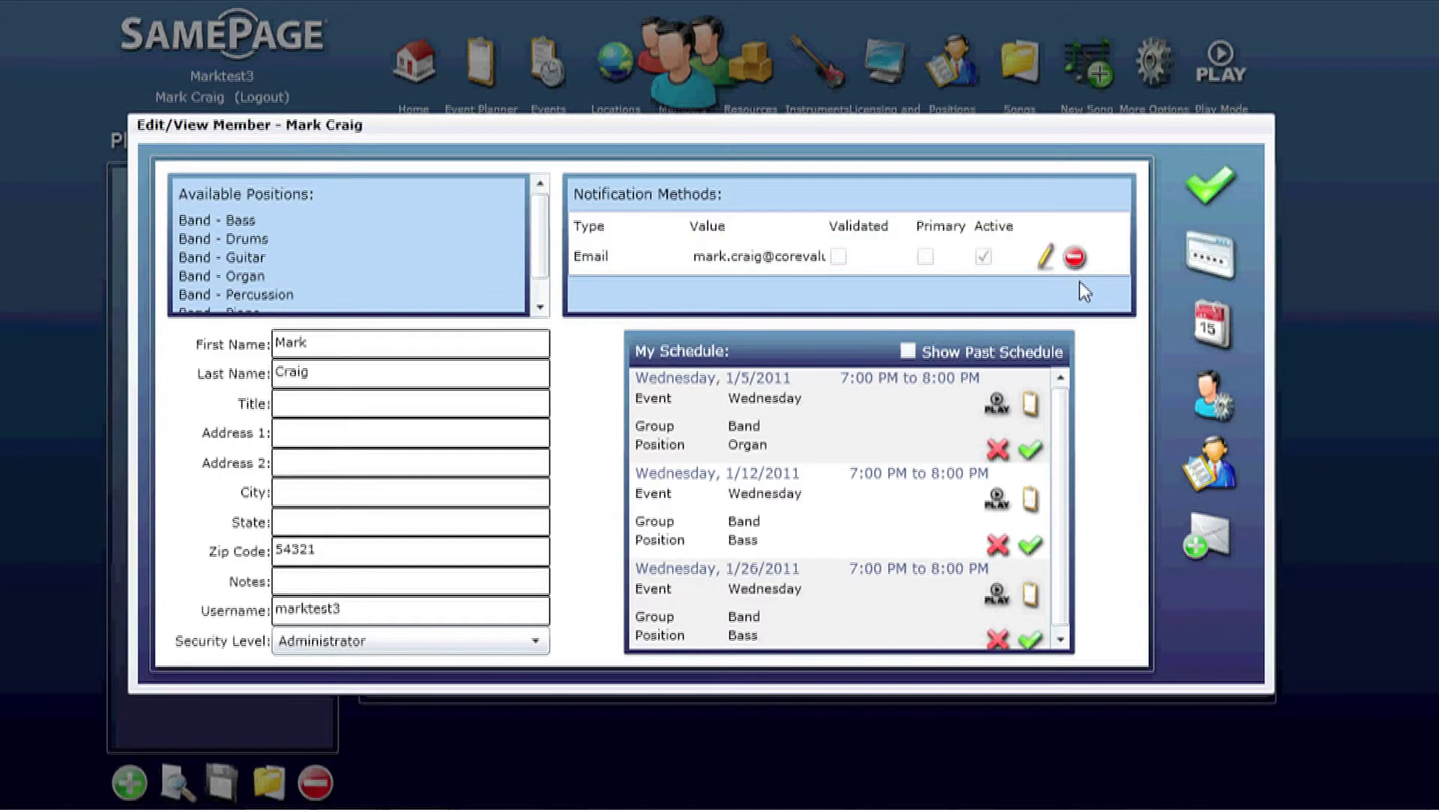
left_click(1209, 184)
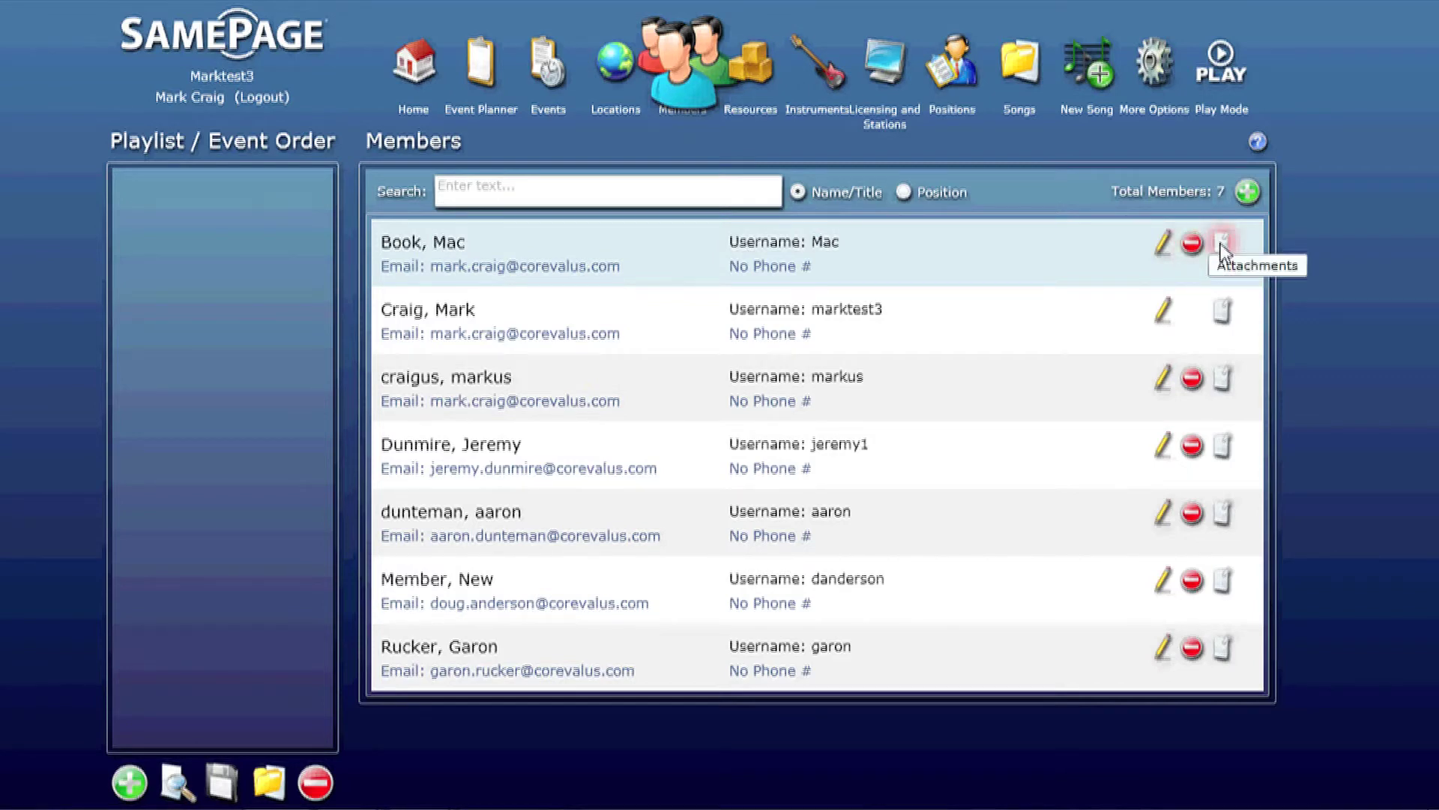
- Open the Create New Member form from the Members list
left_click(1248, 192)
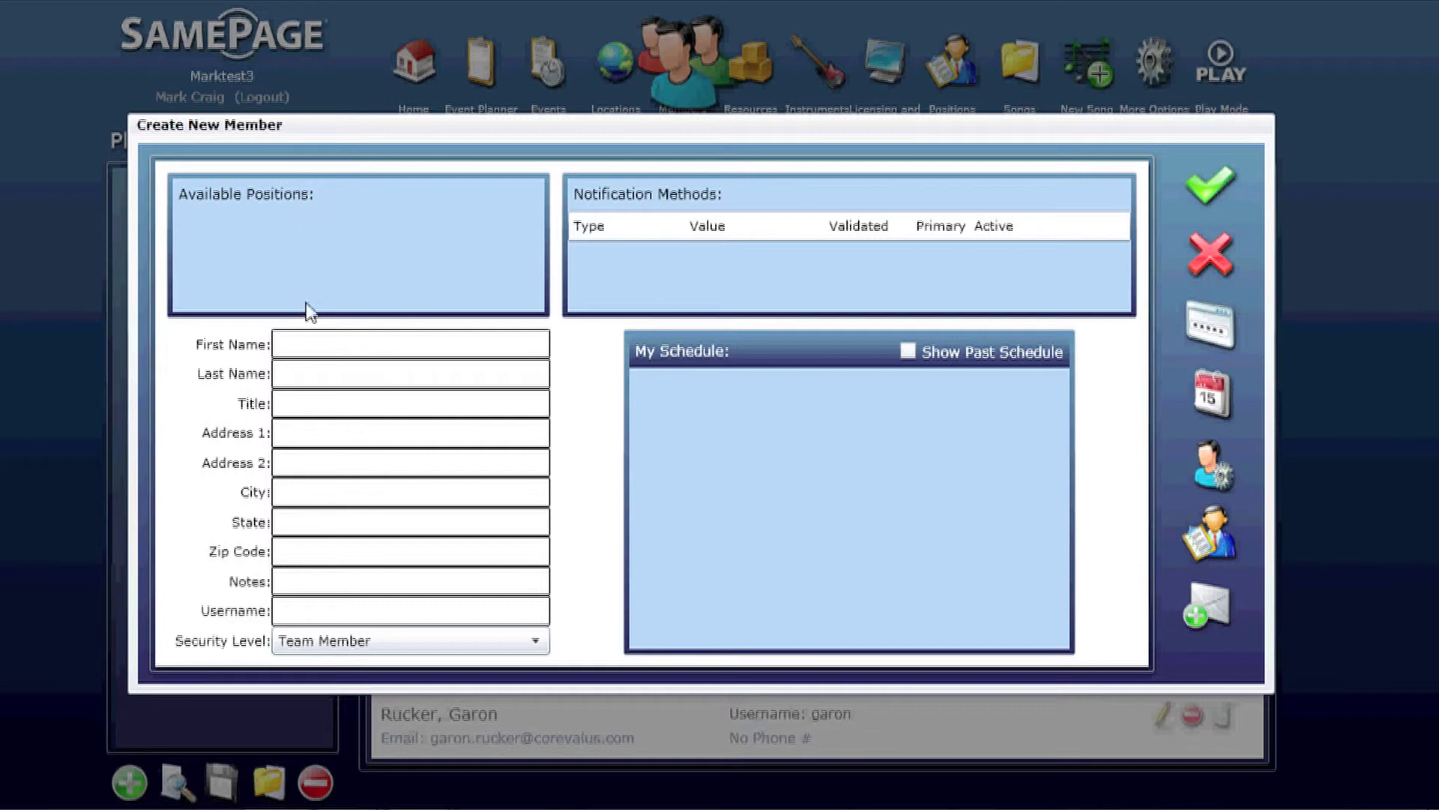
- Save the new member with all fields blank, bringing the total to 8
left_click(311, 374)
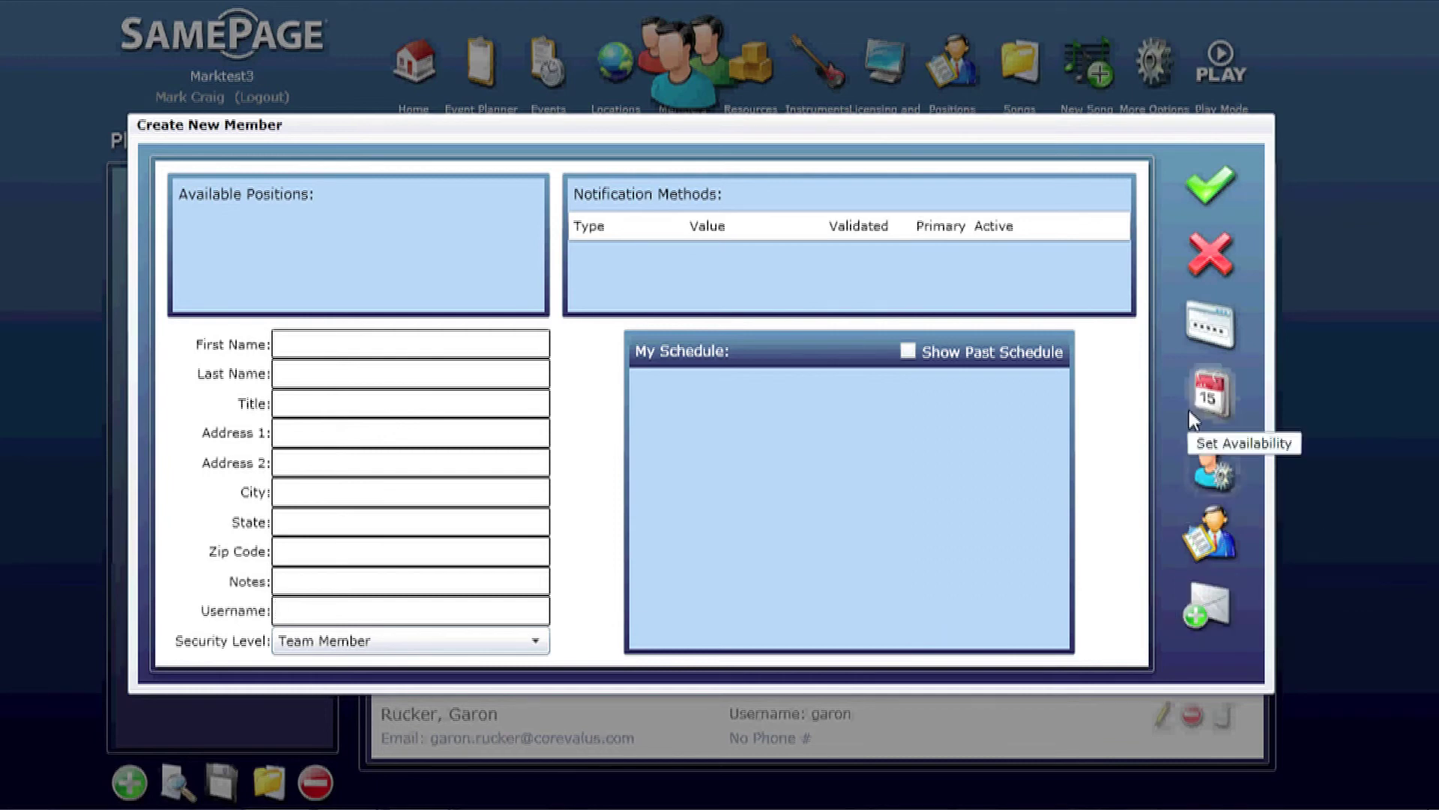
left_click(1207, 186)
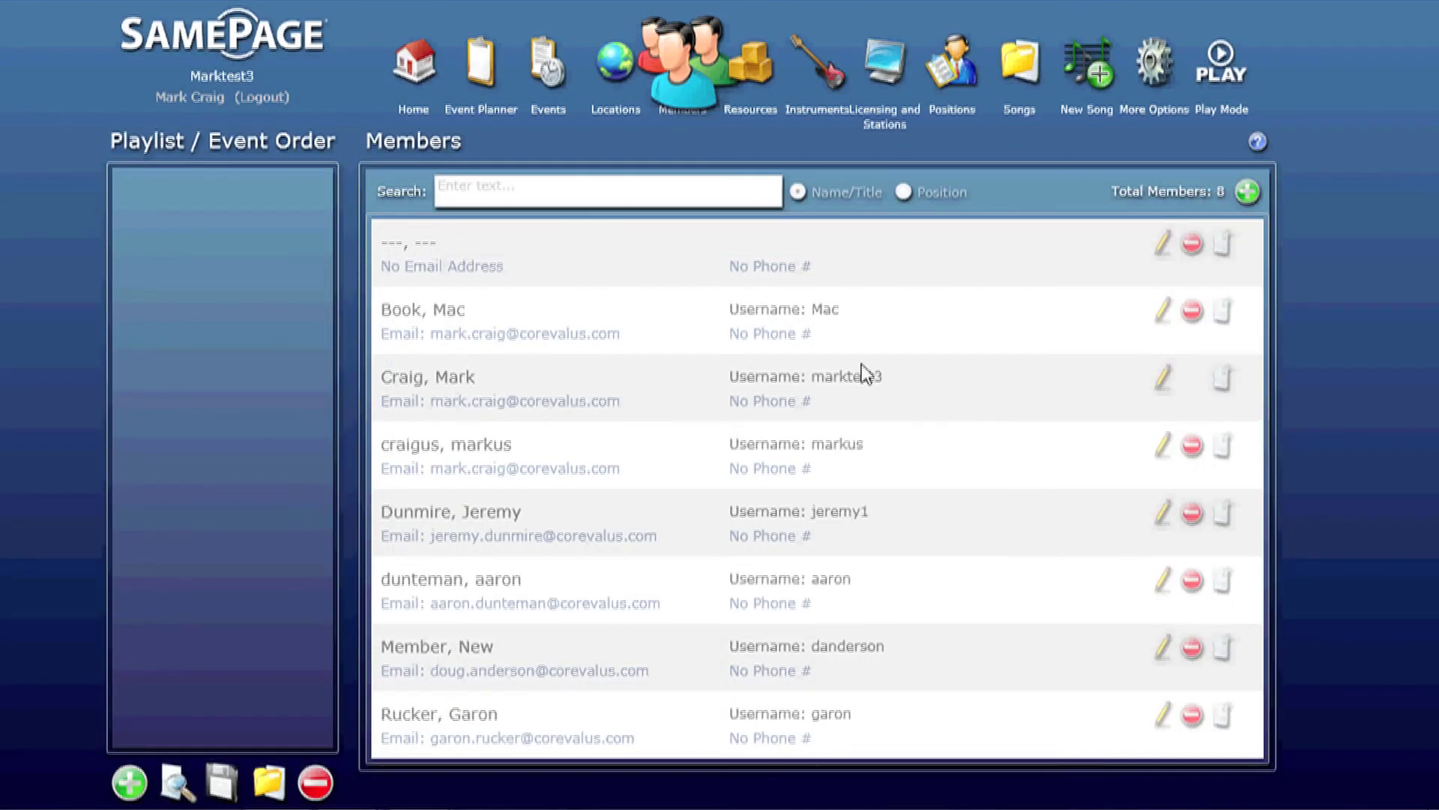